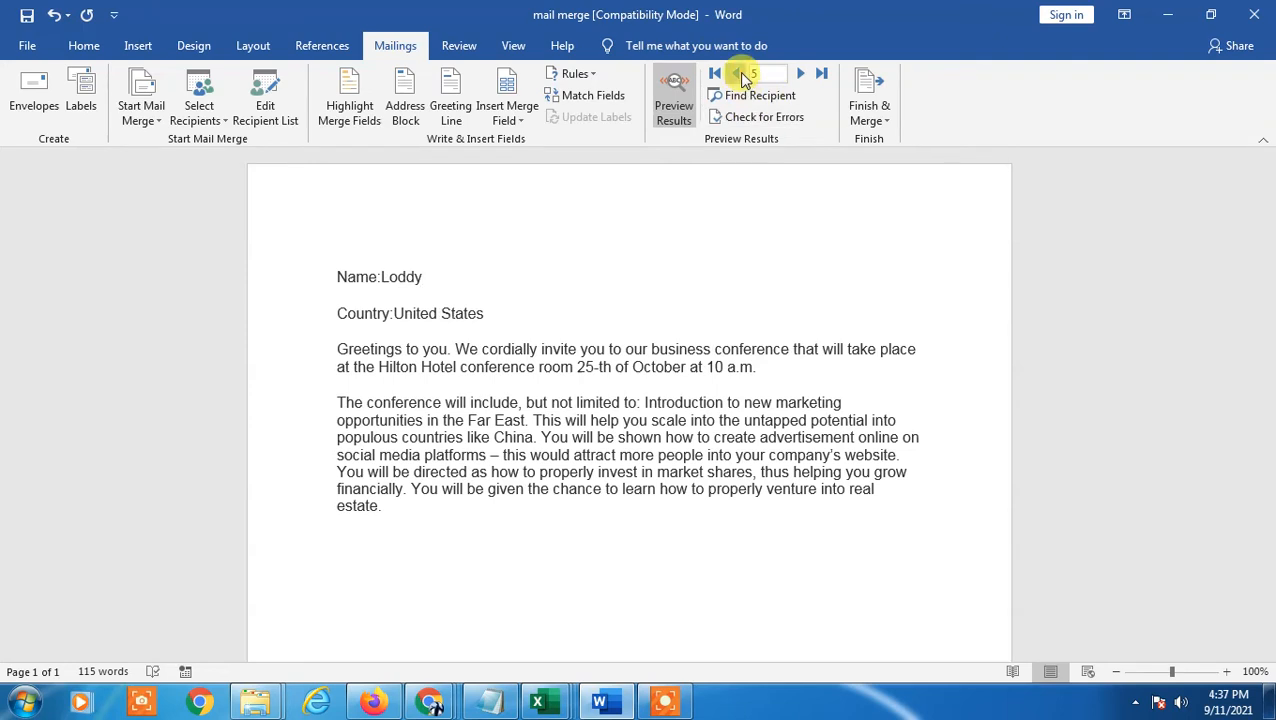
# Step: Step the merge preview back to record 3 and review the invitation's body text
pyautogui.click(736, 74)
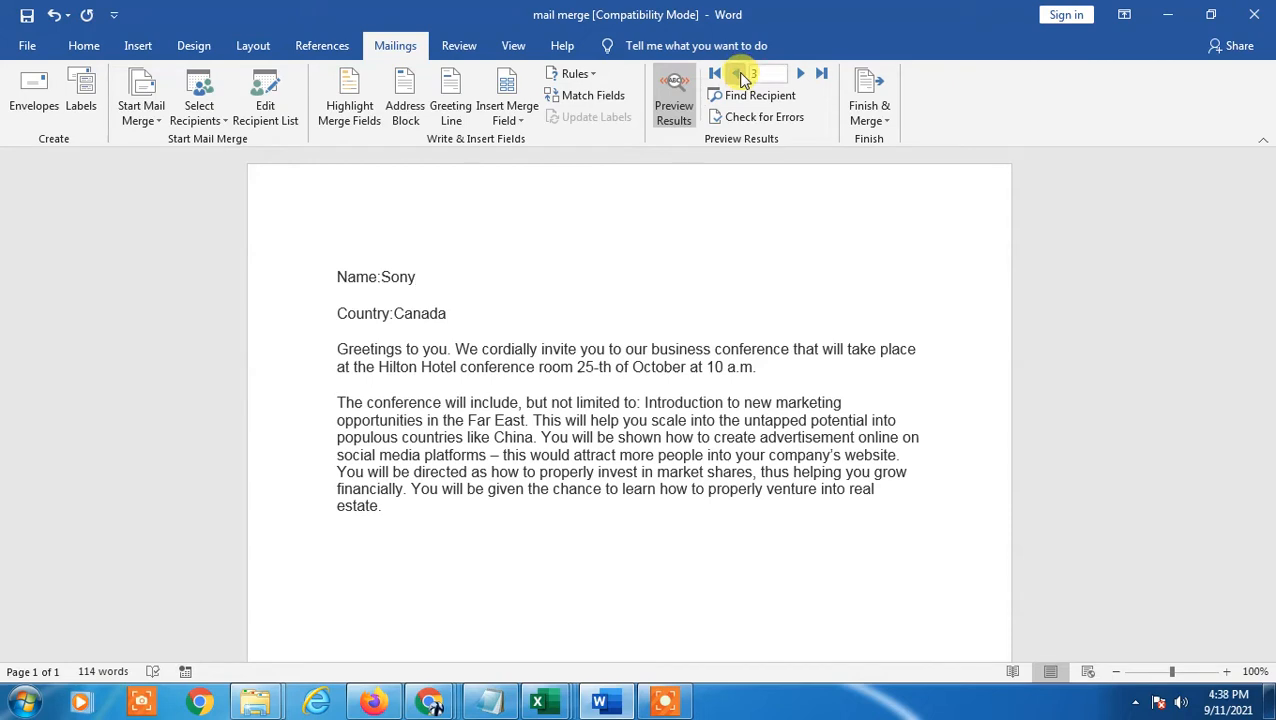
pyautogui.moveTo(293, 341); pyautogui.dragTo(500, 507)
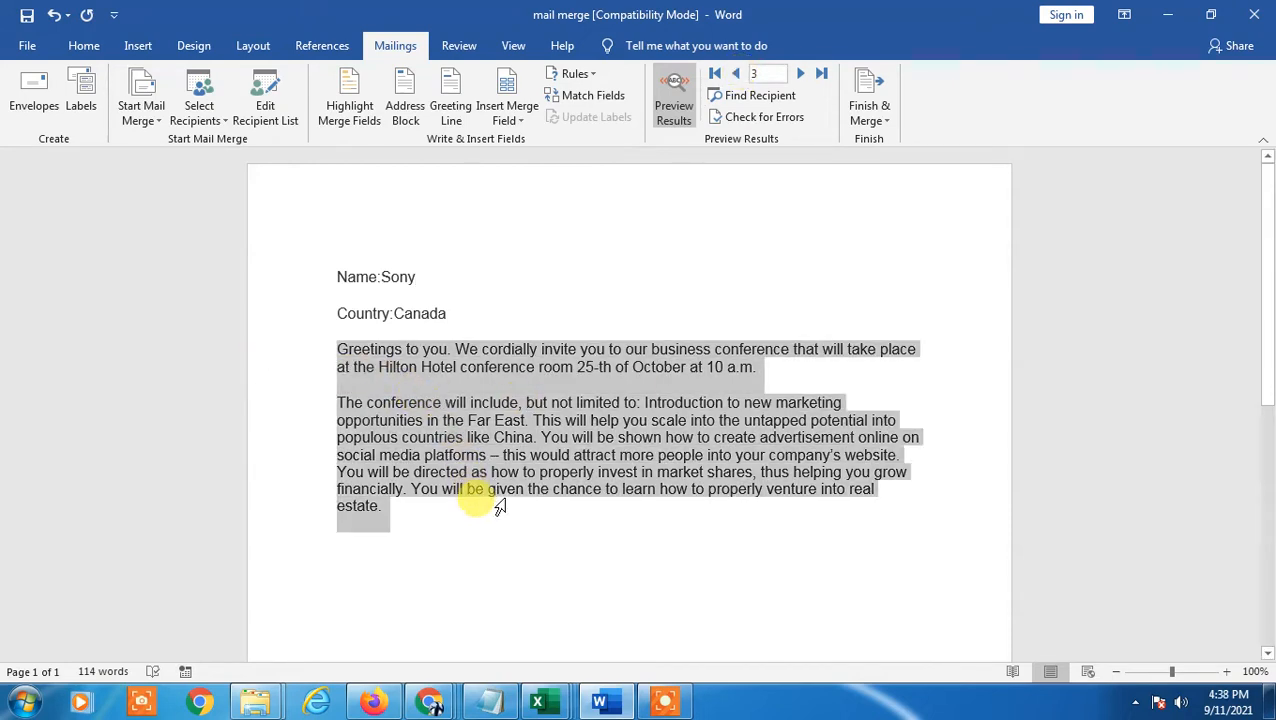
pyautogui.click(606, 281)
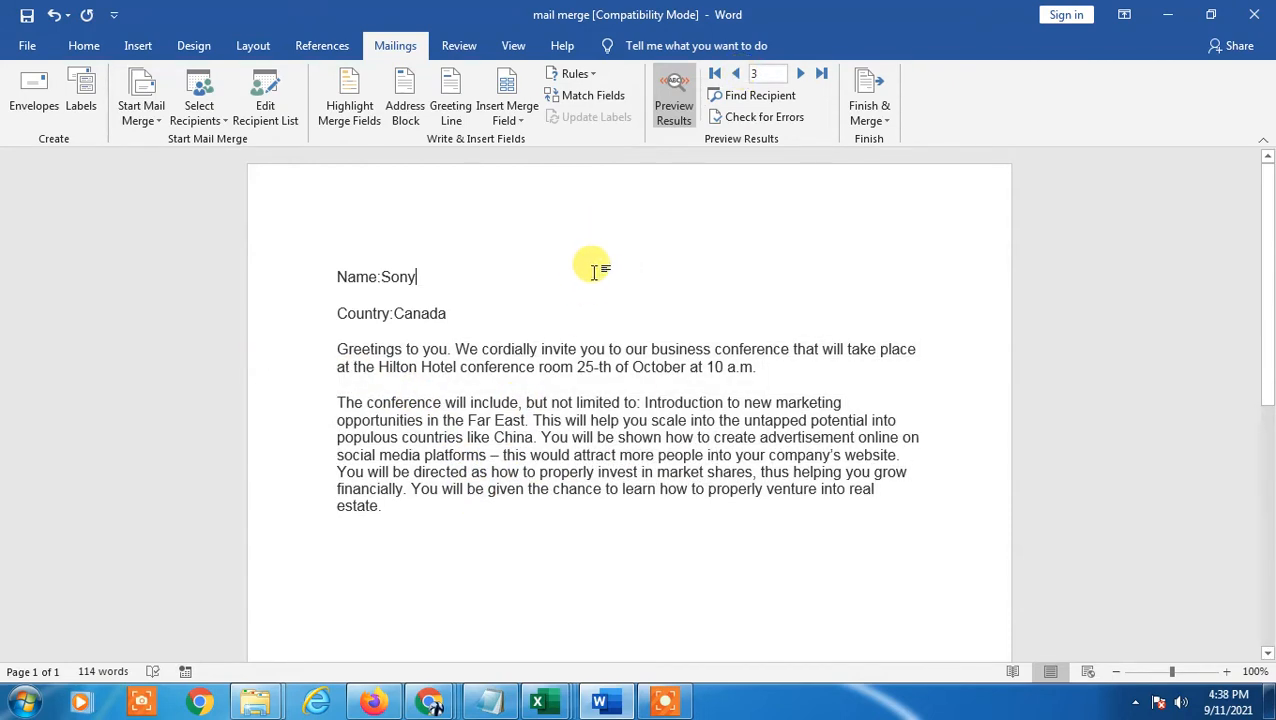
# Step: Undo the earlier mail merge edits until the inserted fields are gone from the letter's Name and Country lines
pyautogui.hotkey('ctrl', 'z')
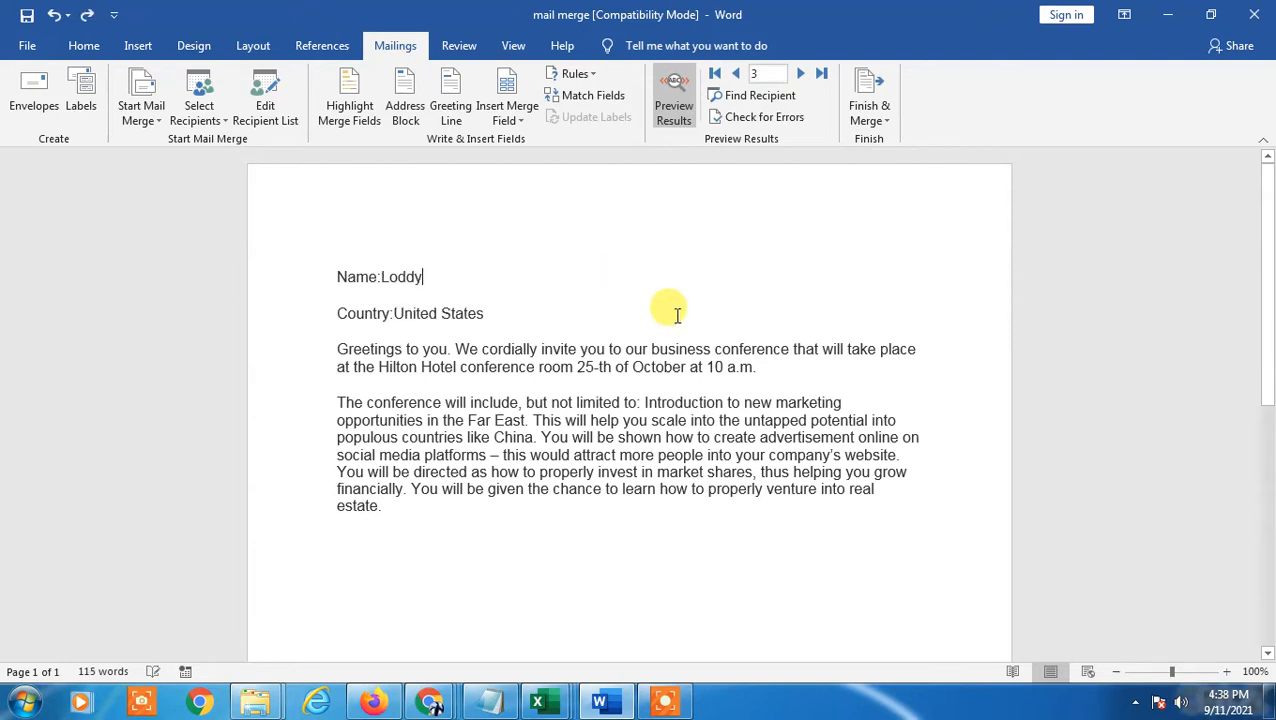
pyautogui.hotkey('ctrl', 'z')
pyautogui.hotkey('ctrl', 'z')
pyautogui.hotkey('ctrl', 'z')
pyautogui.scroll(-1, 677, 316)
pyautogui.hotkey('ctrl', 'z')
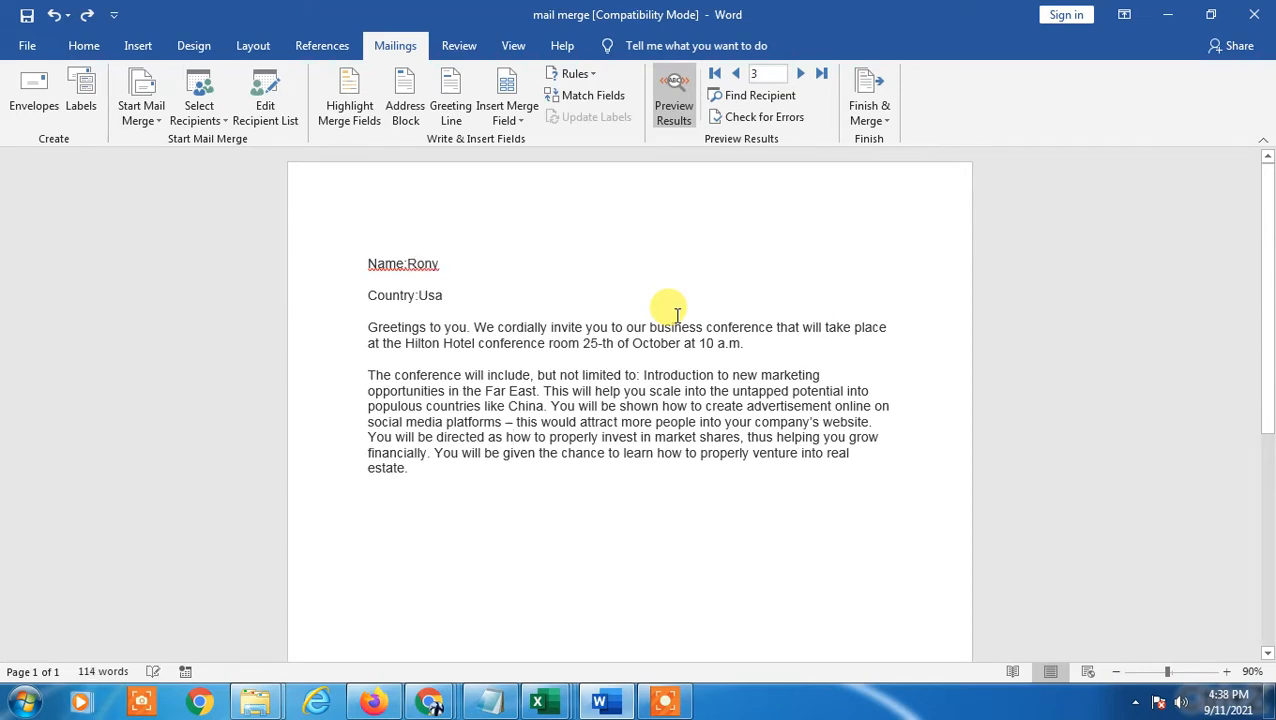
pyautogui.hotkey('ctrl', 'z')
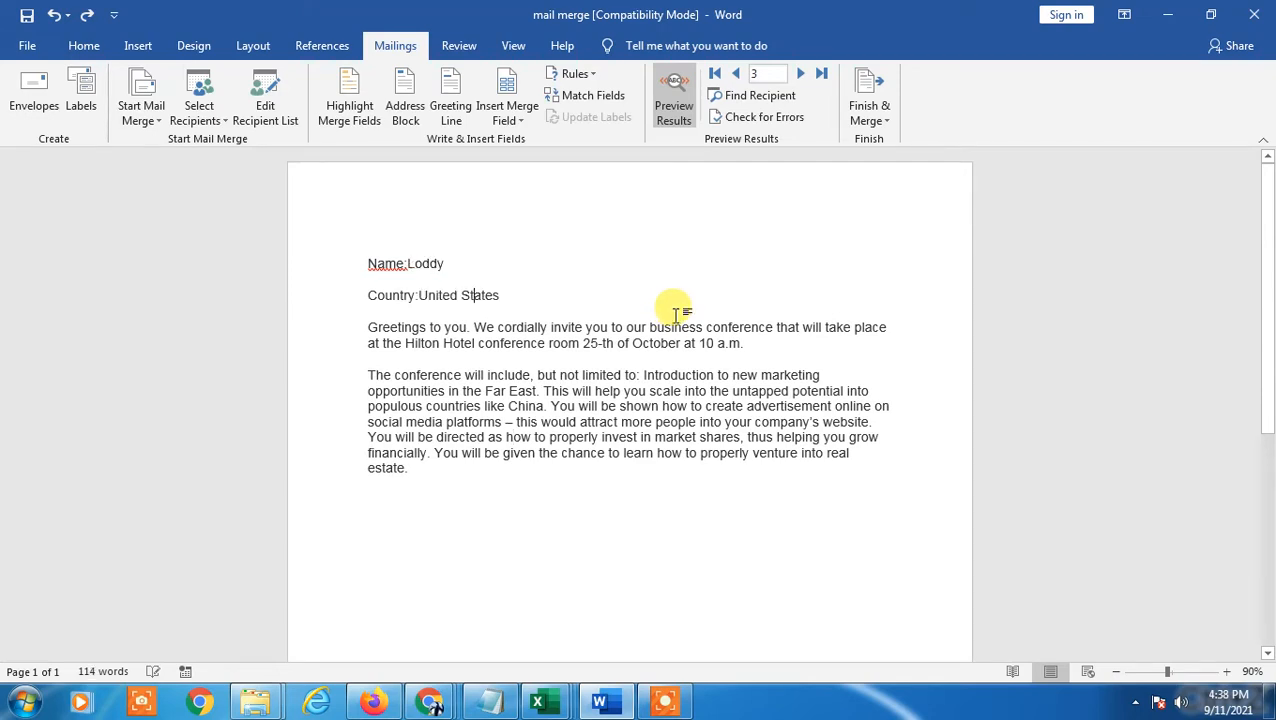
pyautogui.hotkey('ctrl', 'z')
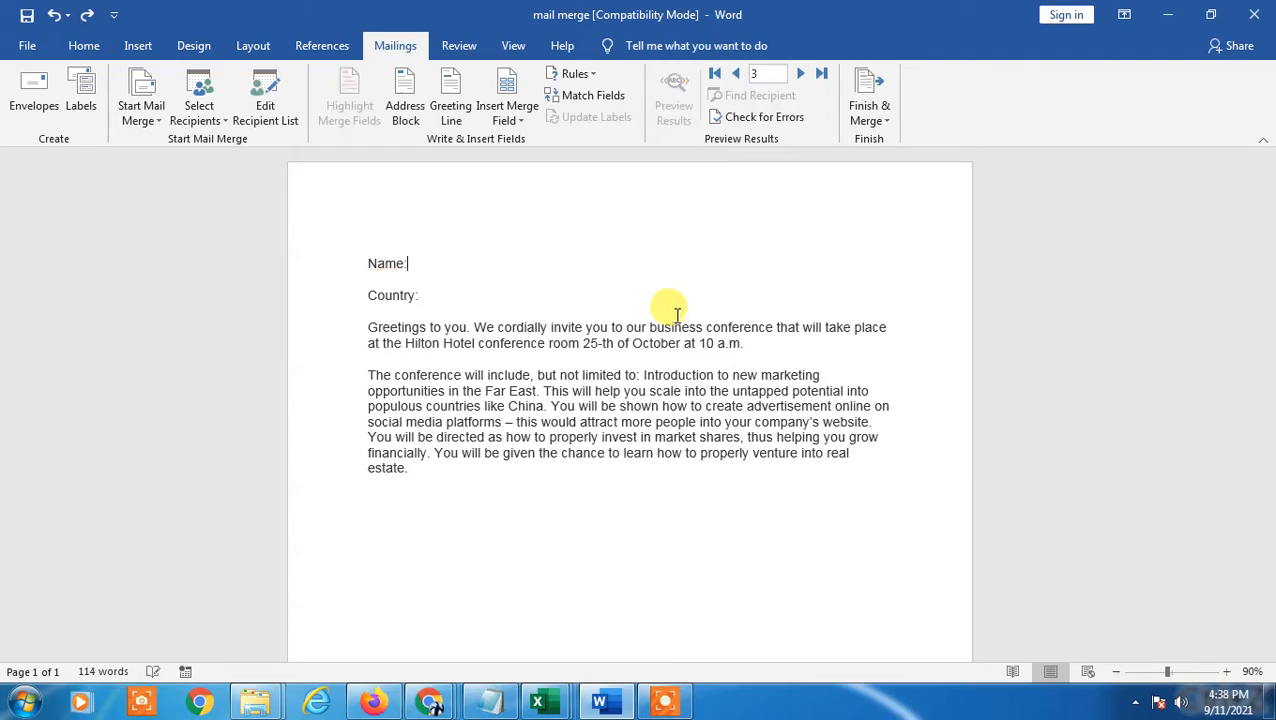
pyautogui.hotkey('ctrl', 'z')
pyautogui.hotkey('ctrl', 'y')
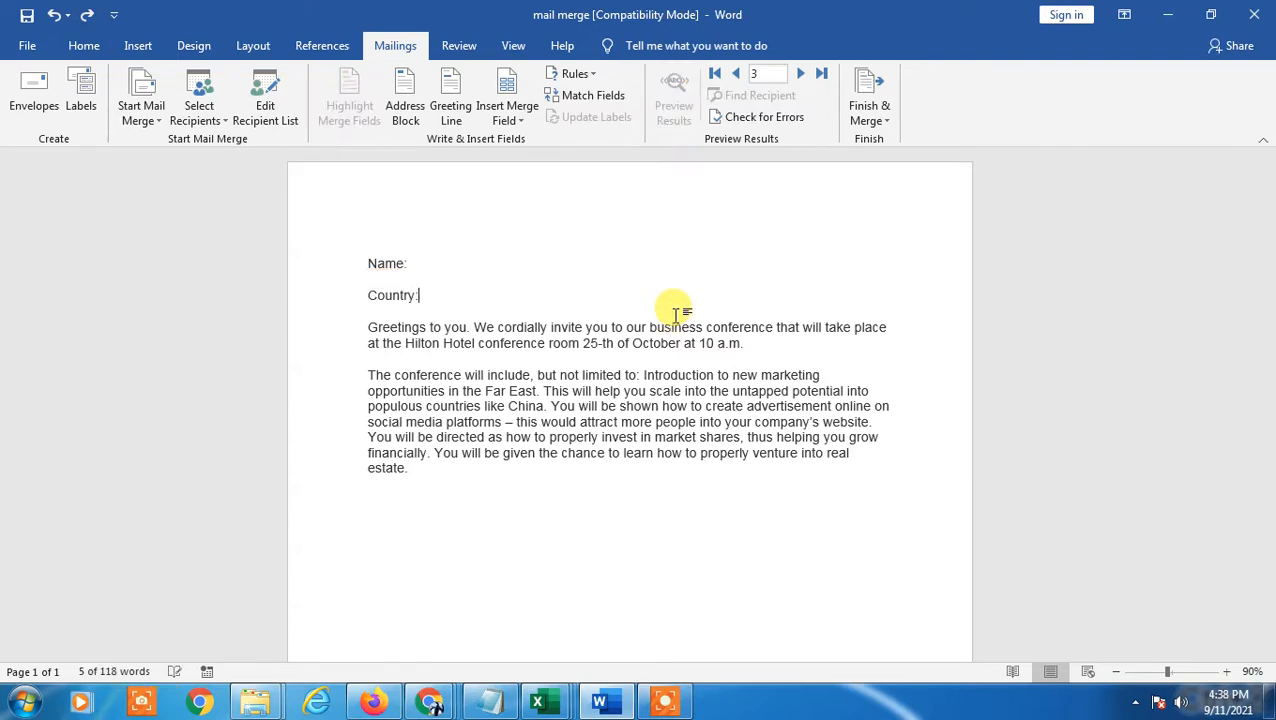
pyautogui.keyDown('ctrl'); pyautogui.scroll(2, 676, 313); pyautogui.keyUp('ctrl')
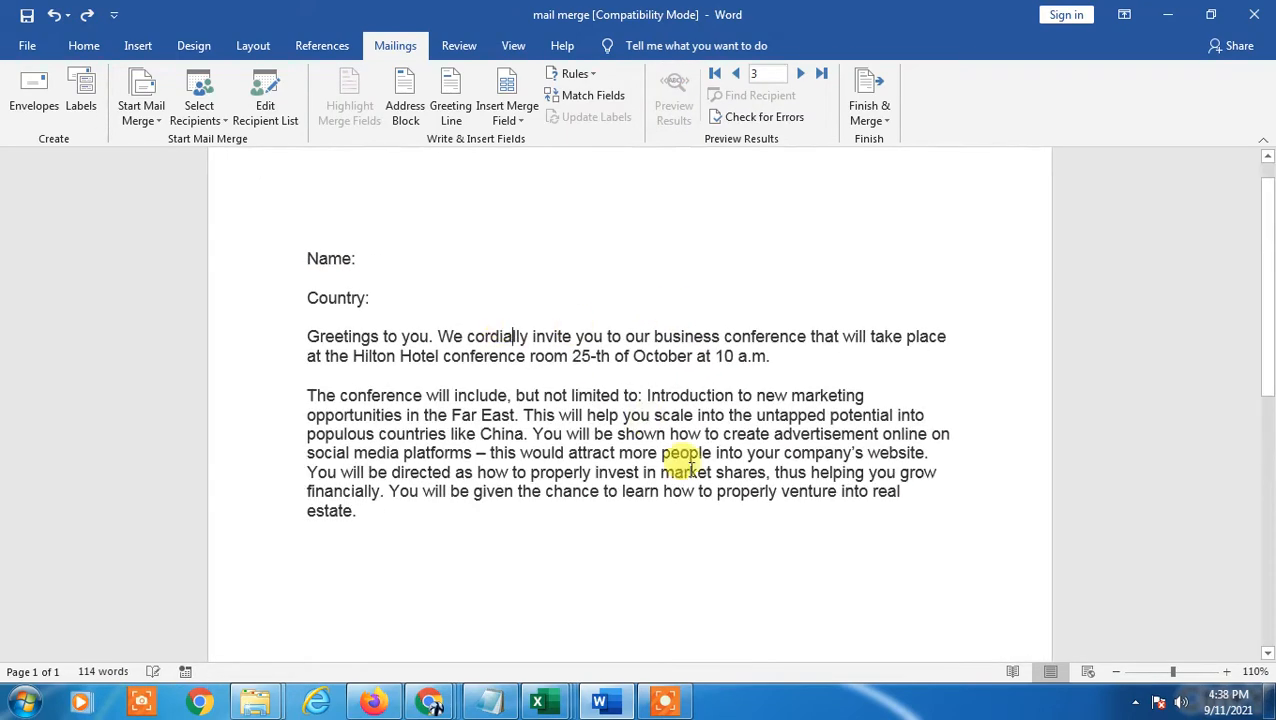
pyautogui.click(514, 338)
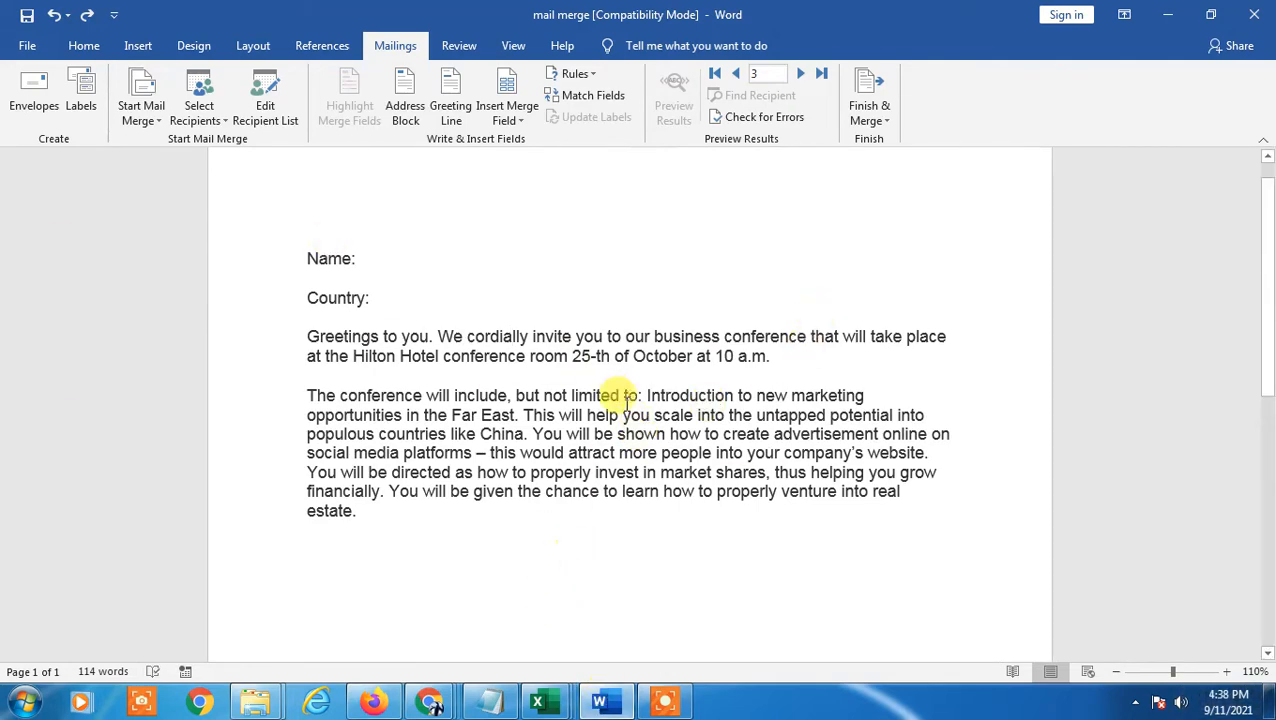
# Step: Switch to the mail merge workbook in Excel, check the first recipient rows, and return to the Word letter's Country line
pyautogui.moveTo(541, 706)
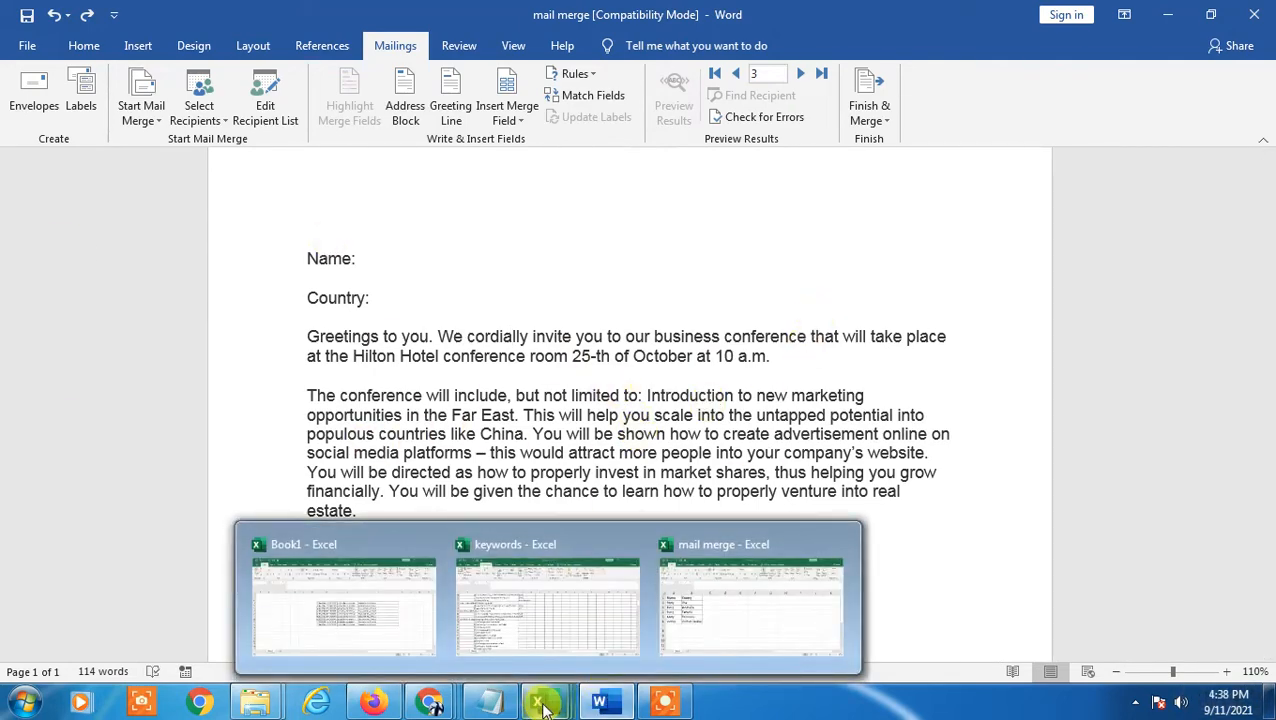
pyautogui.click(729, 624)
pyautogui.click(272, 312)
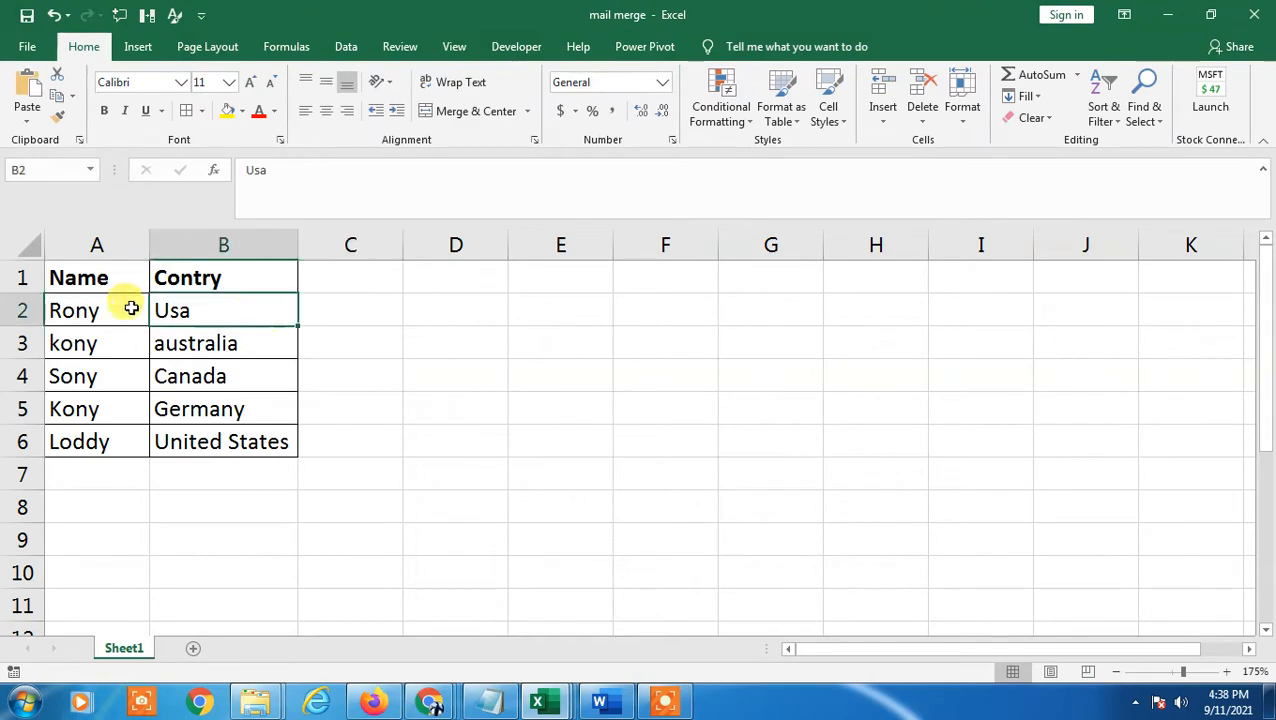
pyautogui.click(118, 340)
pyautogui.hotkey('alt', 'Tab')
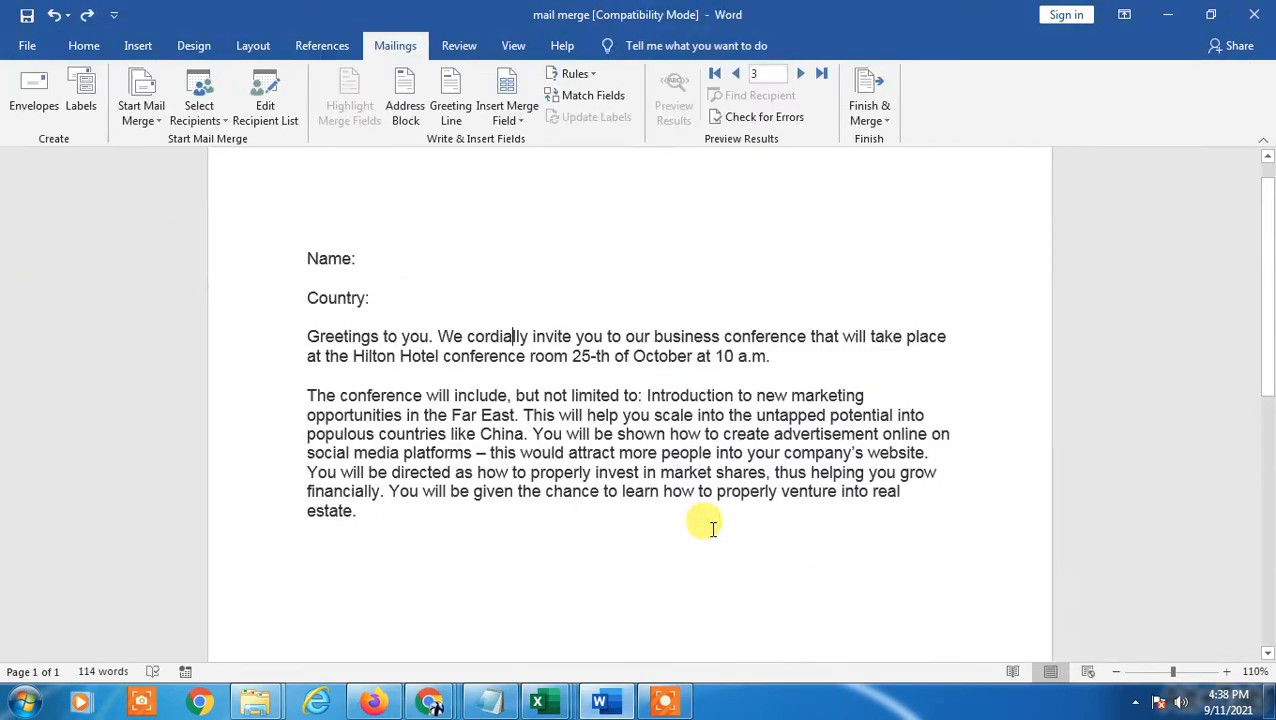
pyautogui.click(385, 300)
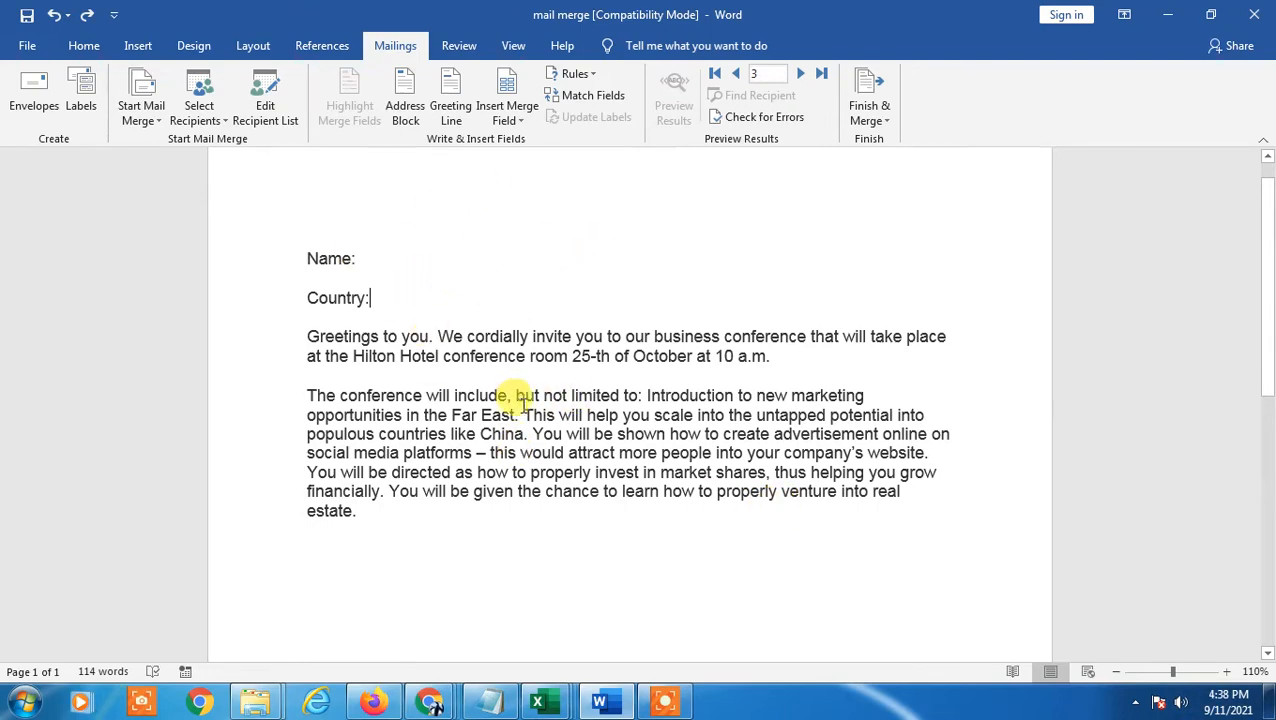
# Step: Switch back to the Excel workbook and review the entries in the name and country columns
pyautogui.hotkey('alt', 'Tab')
pyautogui.click(172, 330)
pyautogui.click(119, 285)
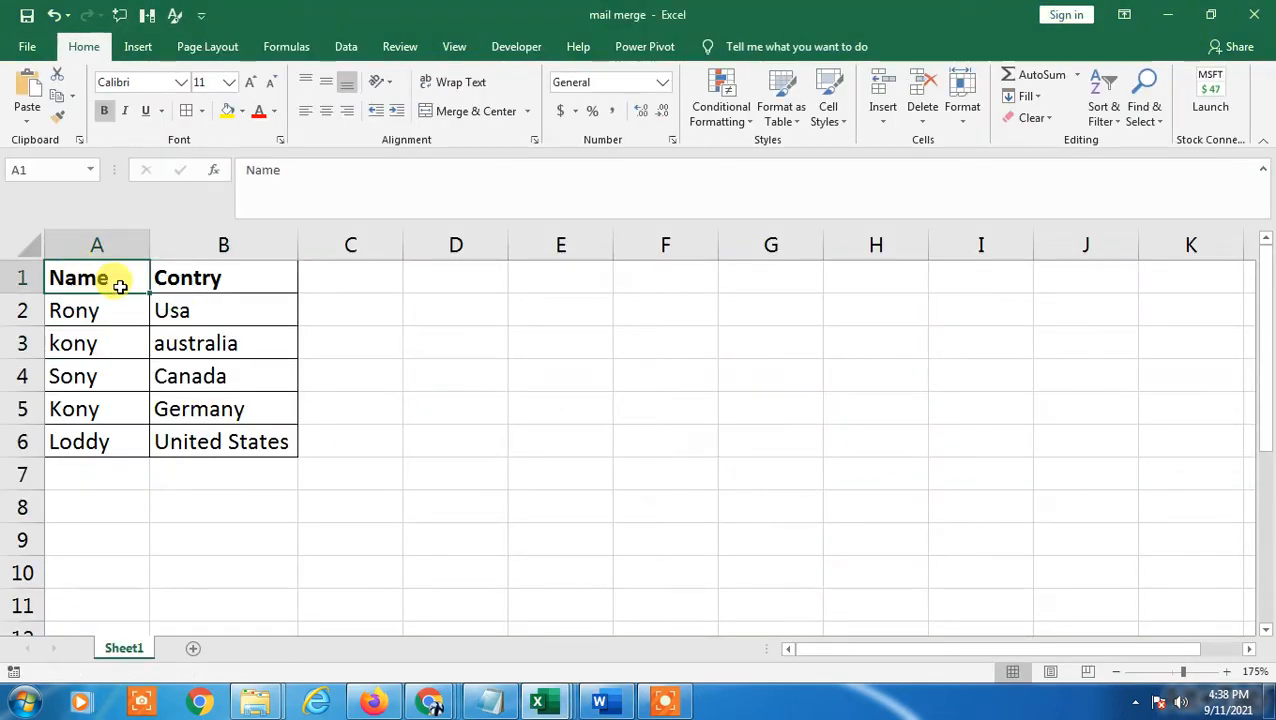
pyautogui.moveTo(108, 305); pyautogui.dragTo(115, 445)
pyautogui.moveTo(208, 300); pyautogui.dragTo(218, 458)
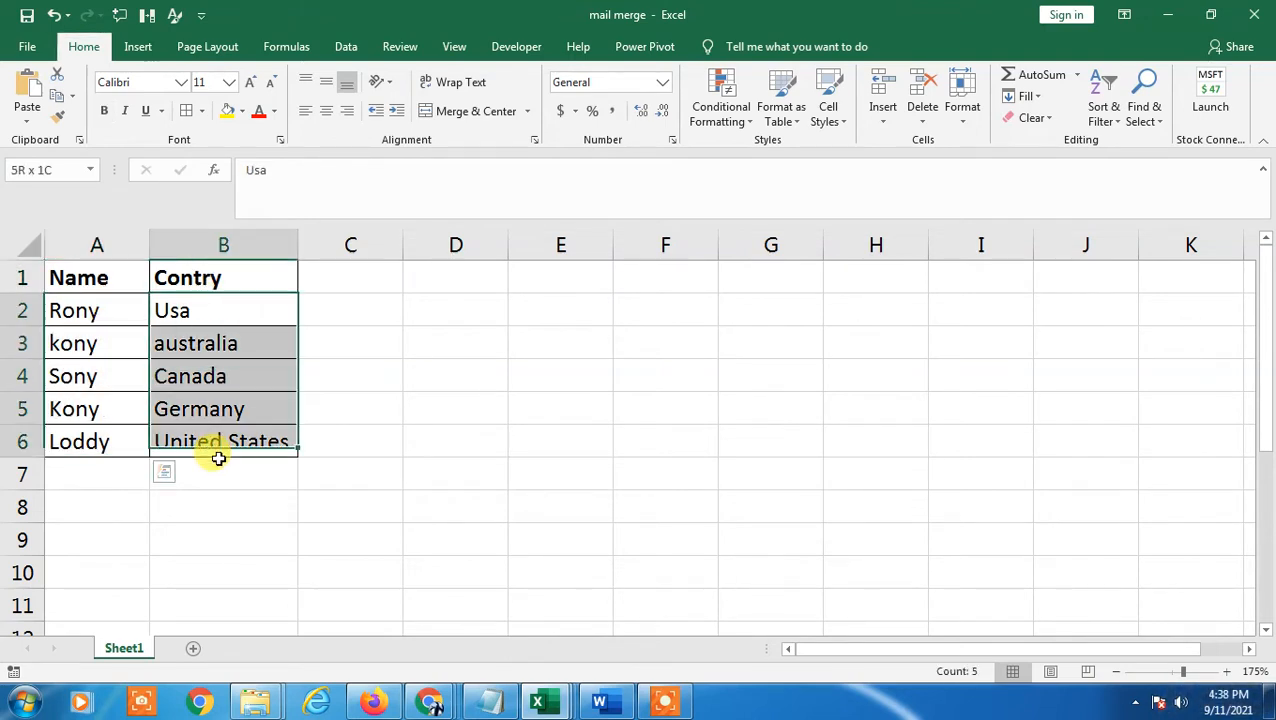
# Step: Correct the header in cell B1 to Country
pyautogui.click(213, 283)
pyautogui.write('Co')
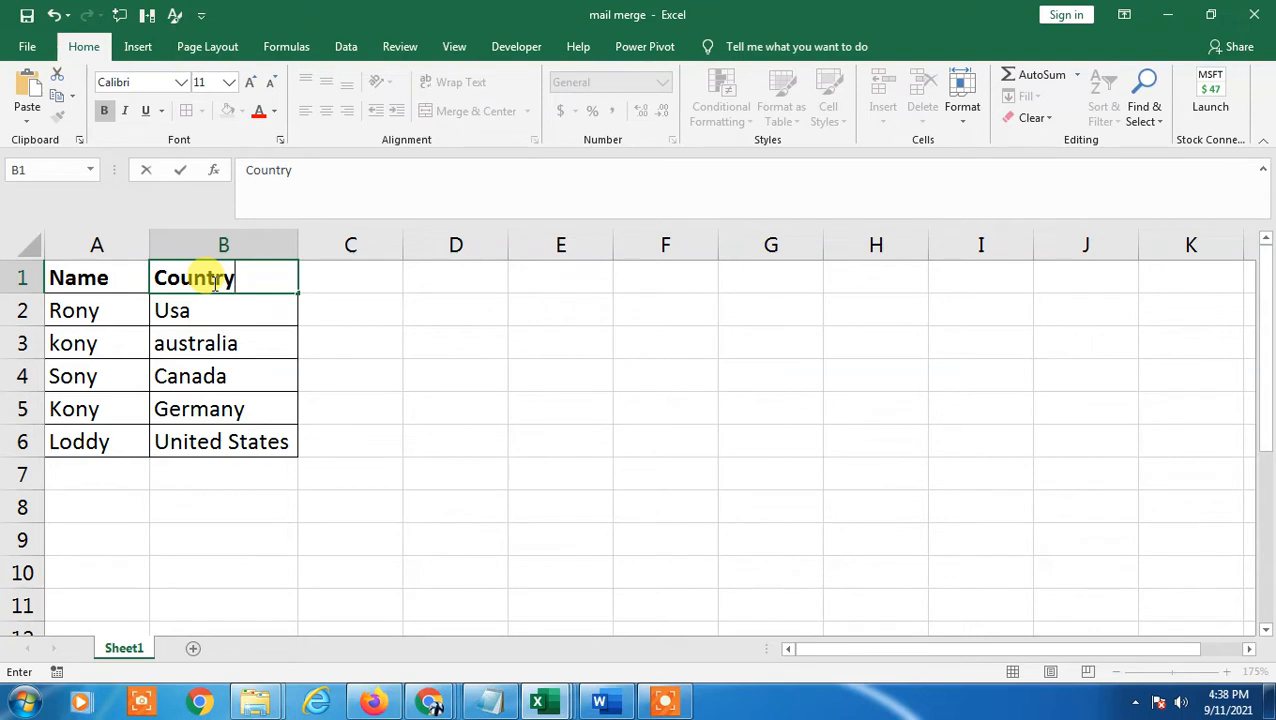
pyautogui.write('untry')
pyautogui.press('Return')
pyautogui.hotkey('ctrl', 'Home')
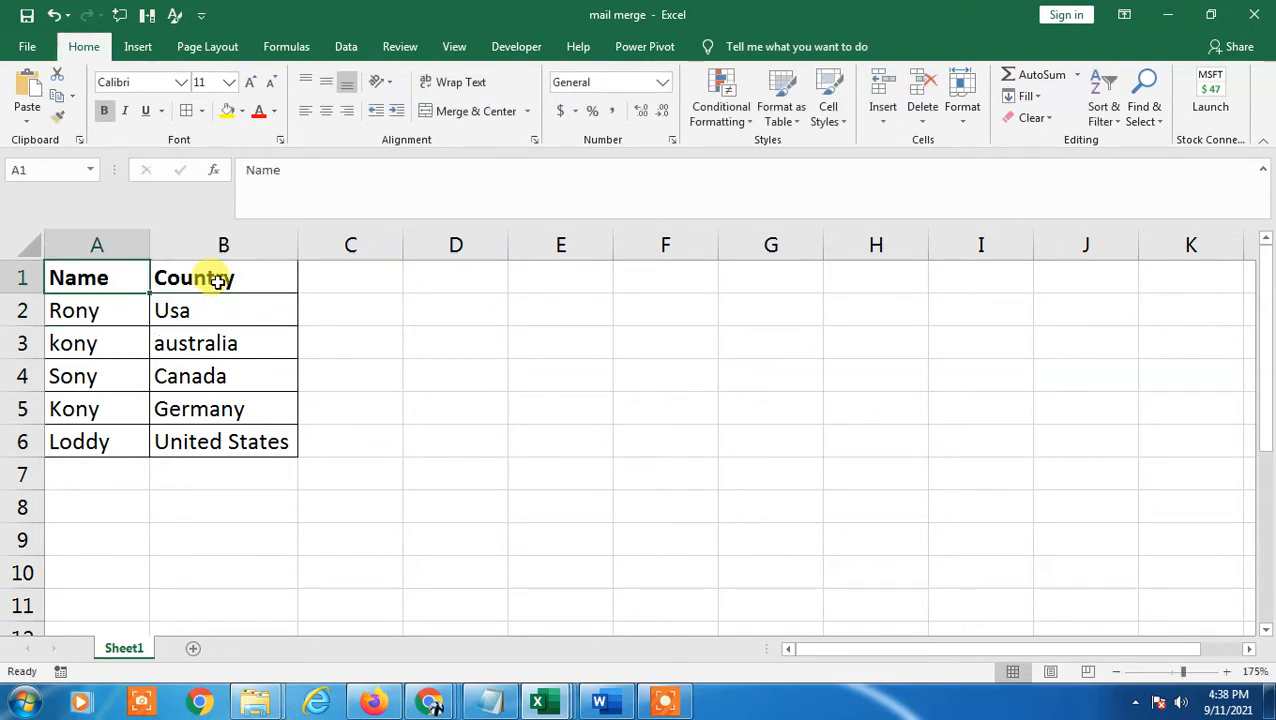
# Step: Examine the Name and Country headers in row 1 and the recipient entries in rows 2 to 6
pyautogui.click(217, 283)
pyautogui.moveTo(63, 278); pyautogui.dragTo(219, 278)
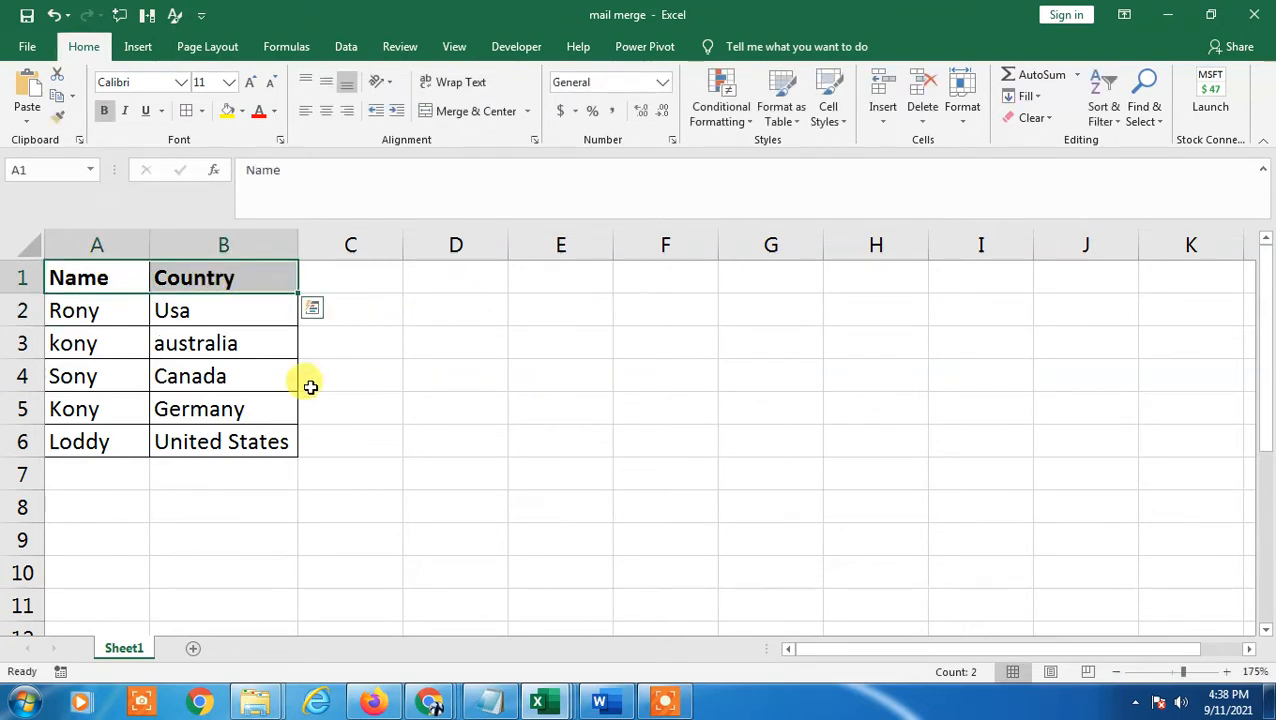
pyautogui.click(85, 375)
pyautogui.click(112, 312)
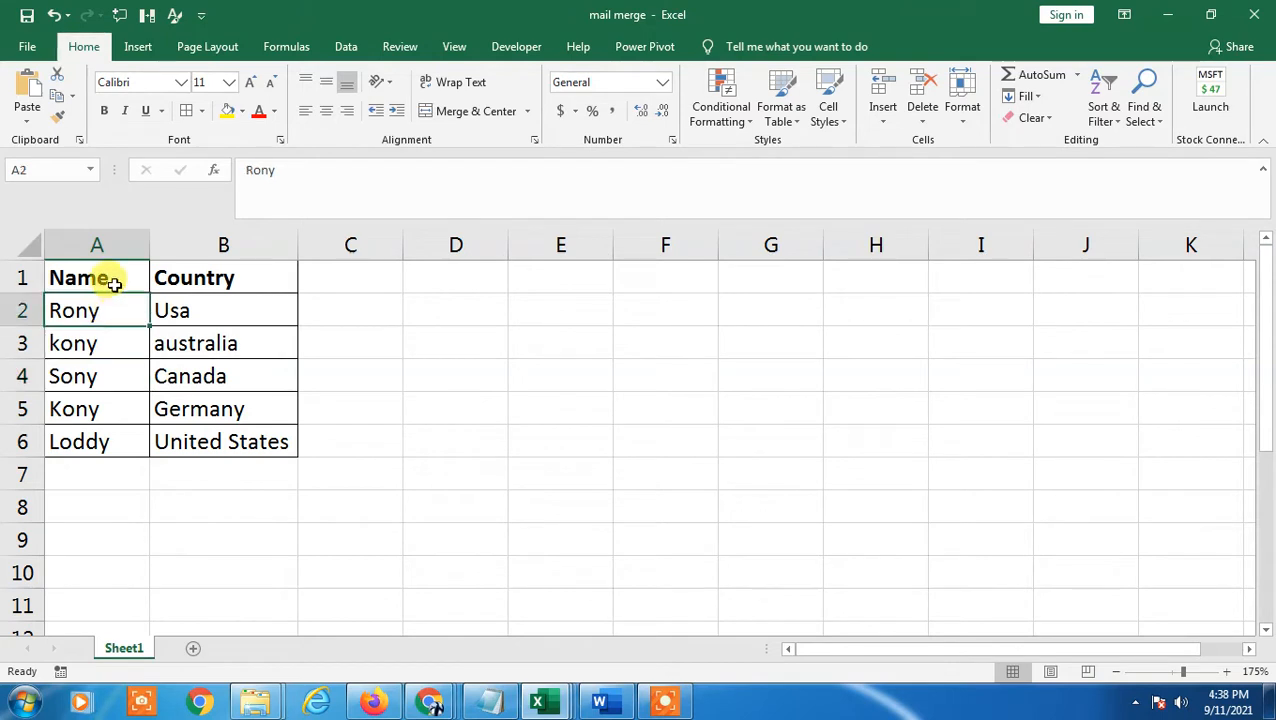
pyautogui.click(114, 284)
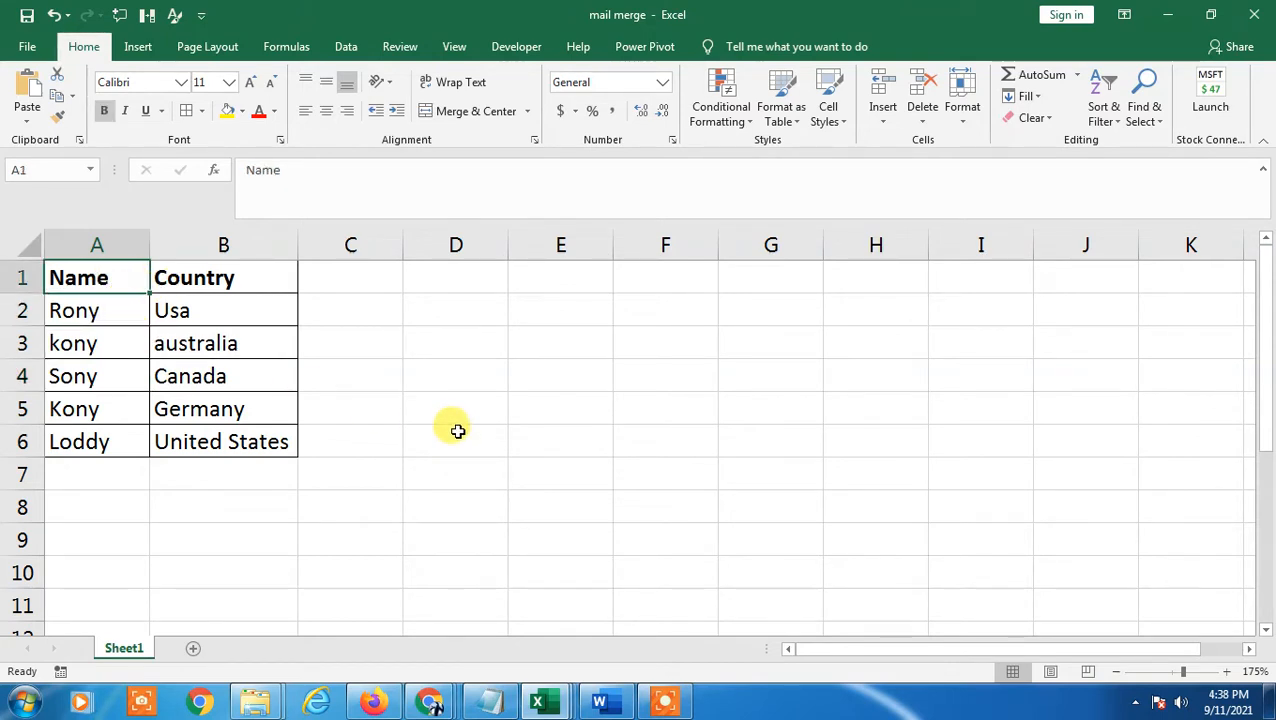
pyautogui.click(100, 372)
pyautogui.click(96, 314)
pyautogui.click(101, 277)
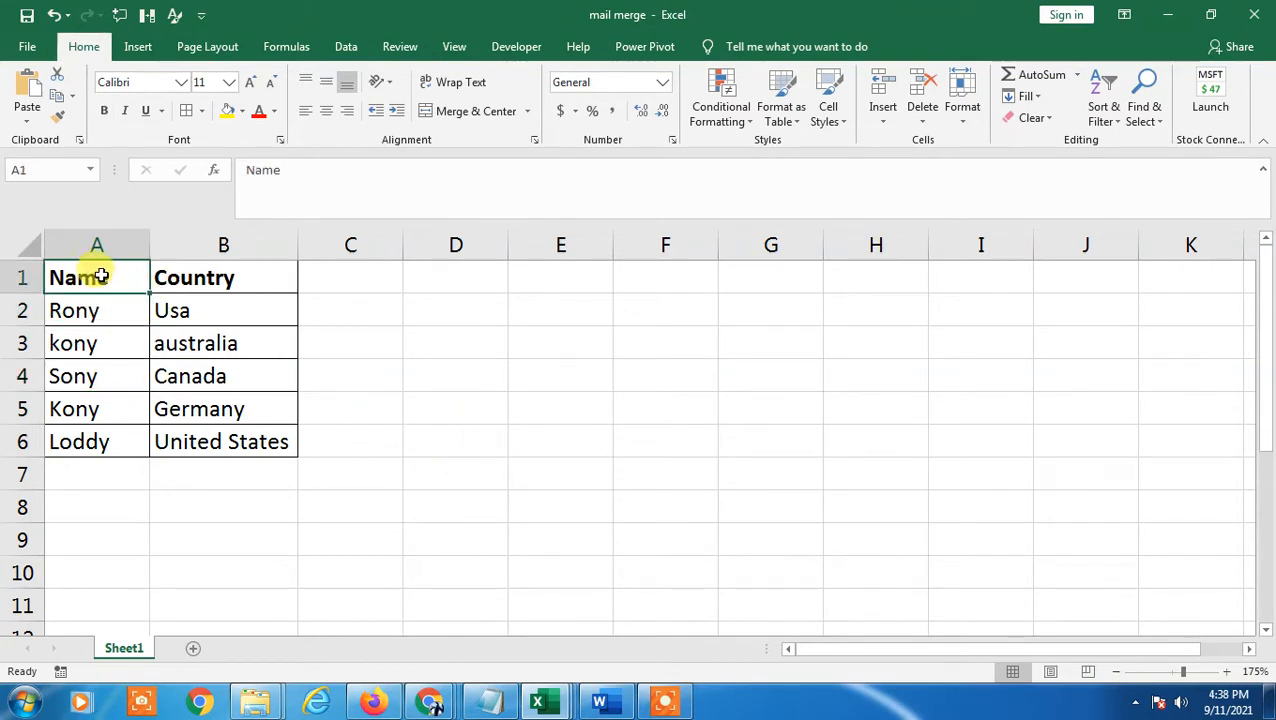
pyautogui.moveTo(101, 277); pyautogui.dragTo(243, 277)
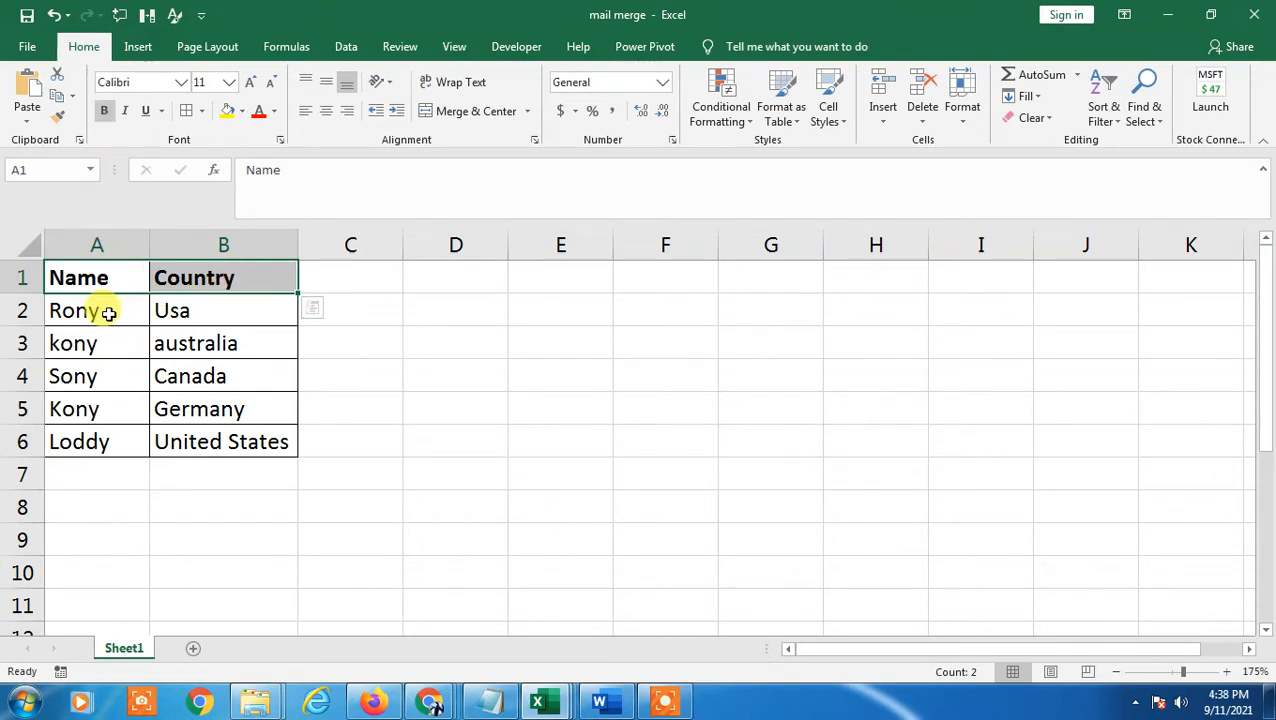
pyautogui.moveTo(105, 310); pyautogui.dragTo(115, 428)
pyautogui.moveTo(219, 305); pyautogui.dragTo(219, 441)
# Step: Check the header row across columns A to D and how the records line up under Name and Country
pyautogui.click(82, 343)
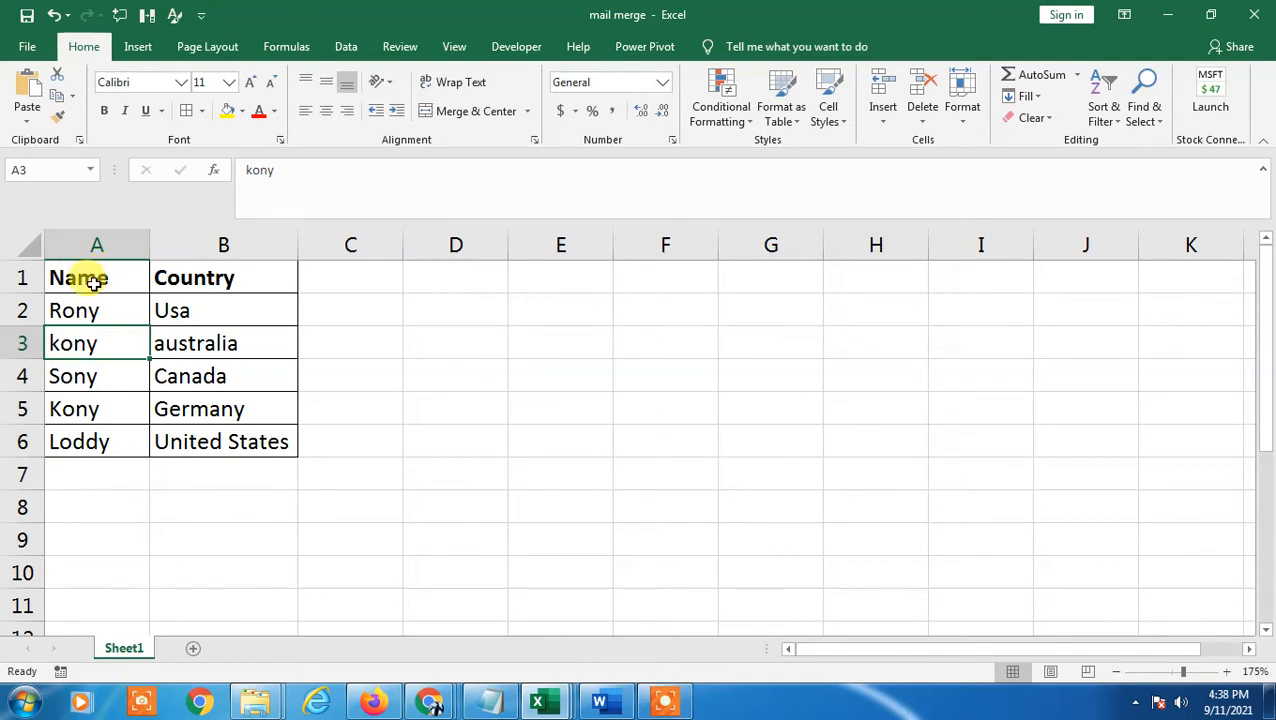
pyautogui.click(83, 278)
pyautogui.click(222, 277)
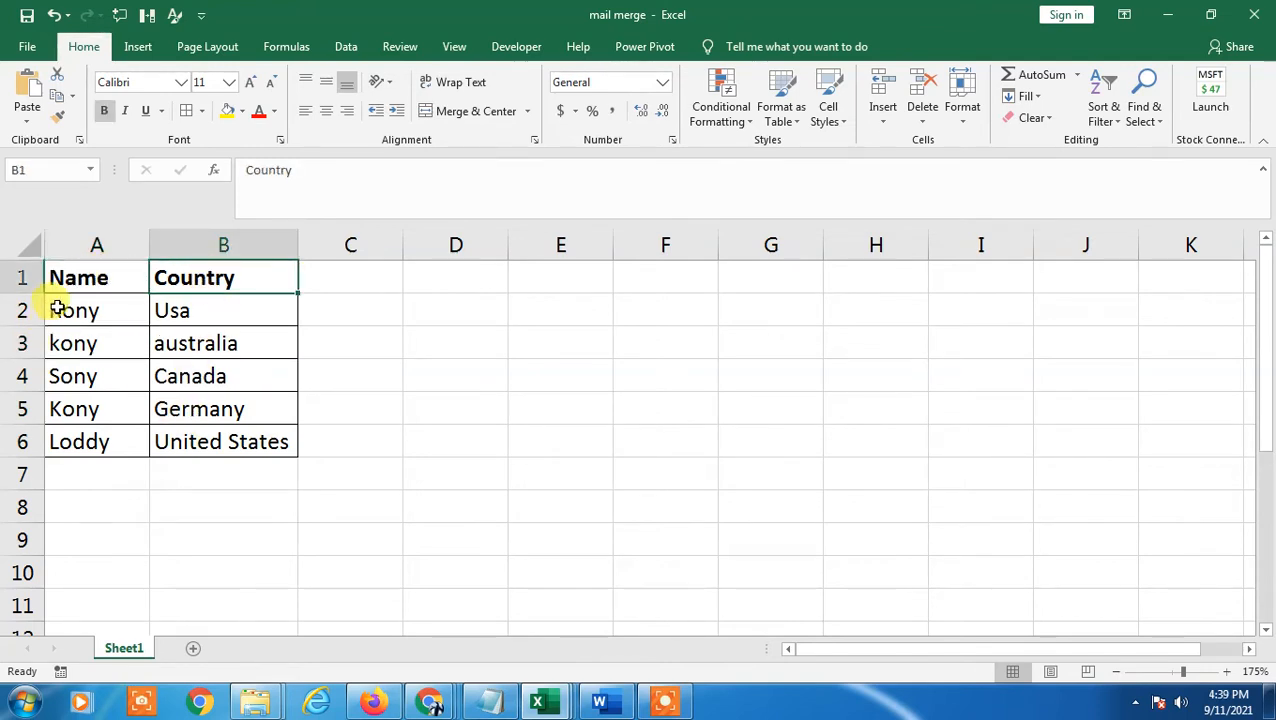
pyautogui.click(345, 278)
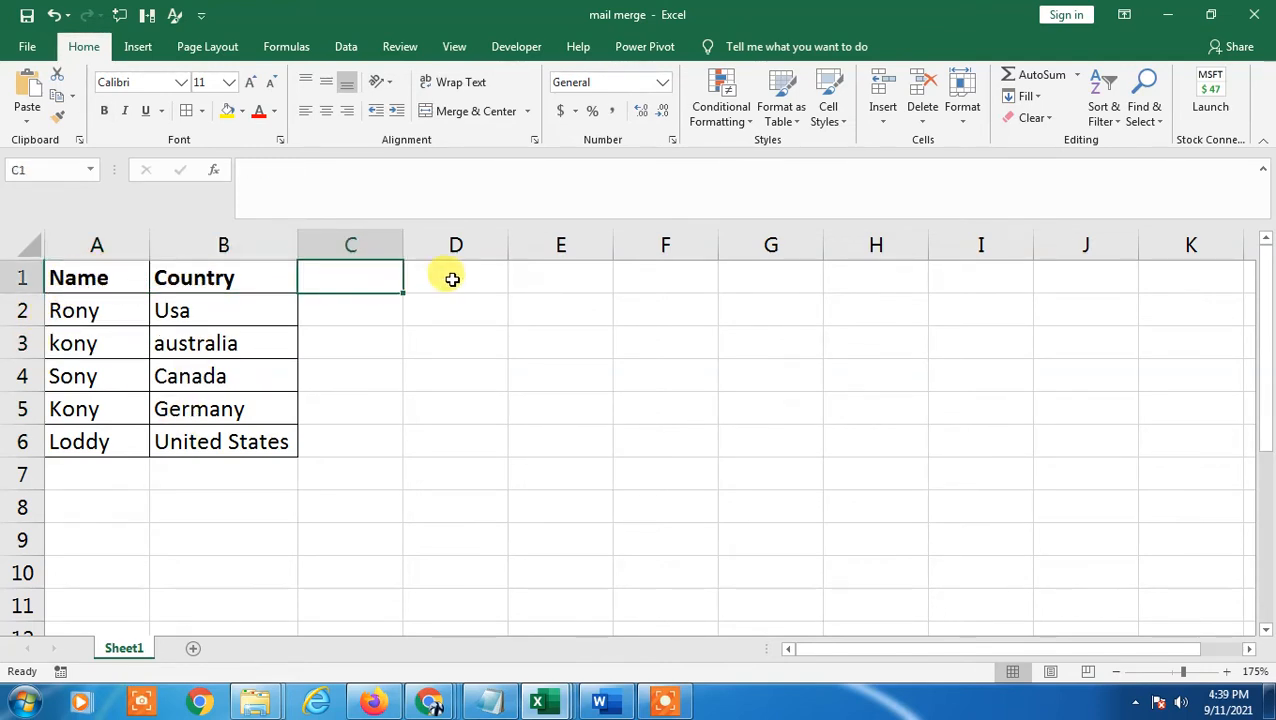
pyautogui.click(452, 279)
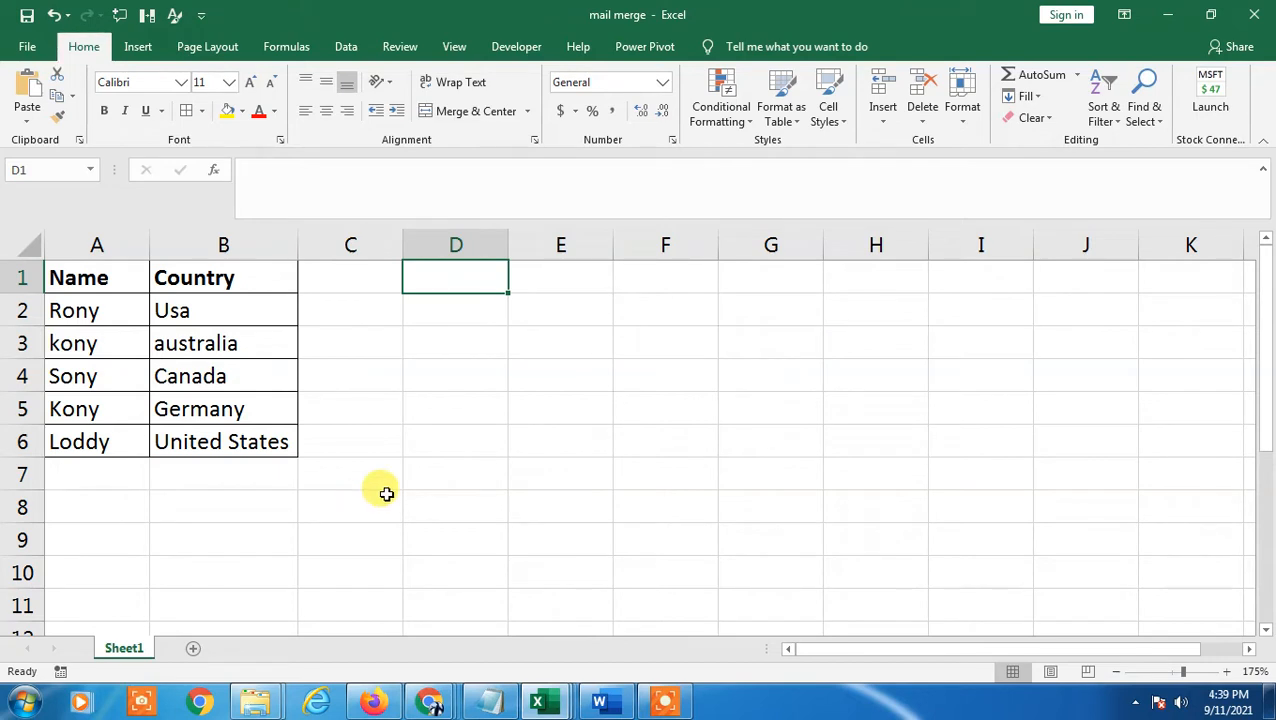
pyautogui.click(187, 290)
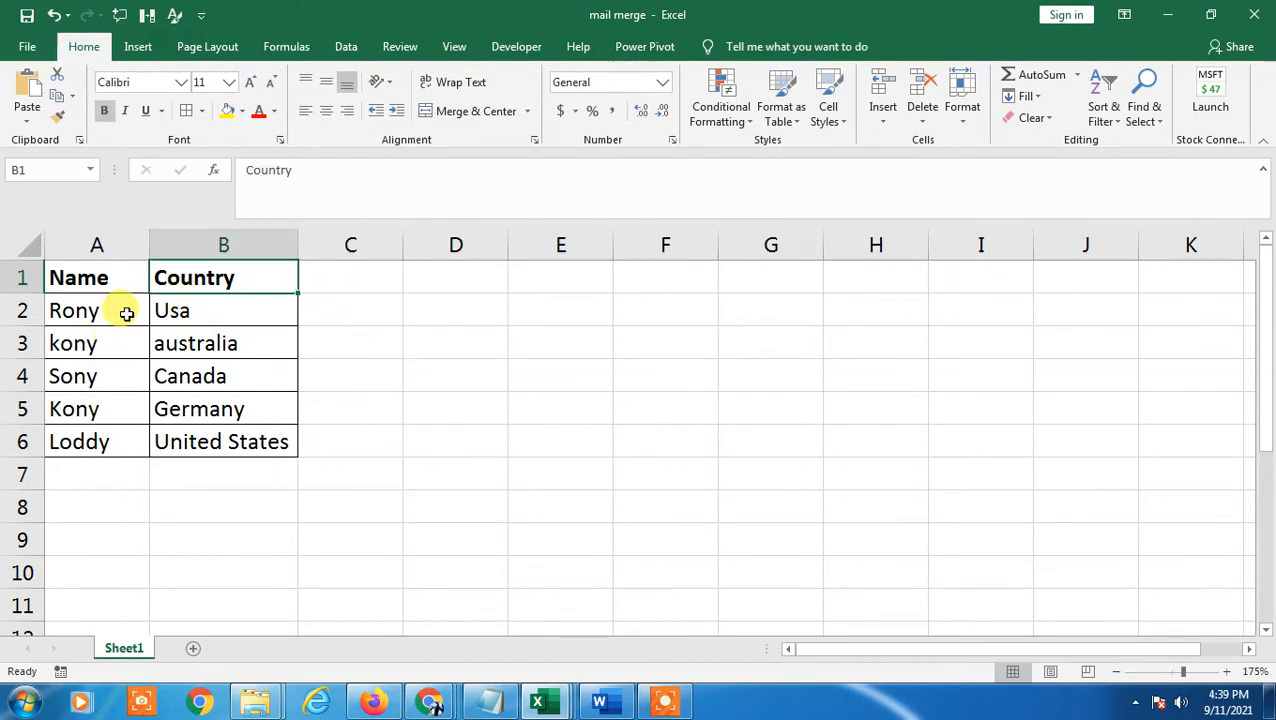
pyautogui.moveTo(84, 280); pyautogui.dragTo(90, 406)
pyautogui.moveTo(208, 280); pyautogui.dragTo(212, 406)
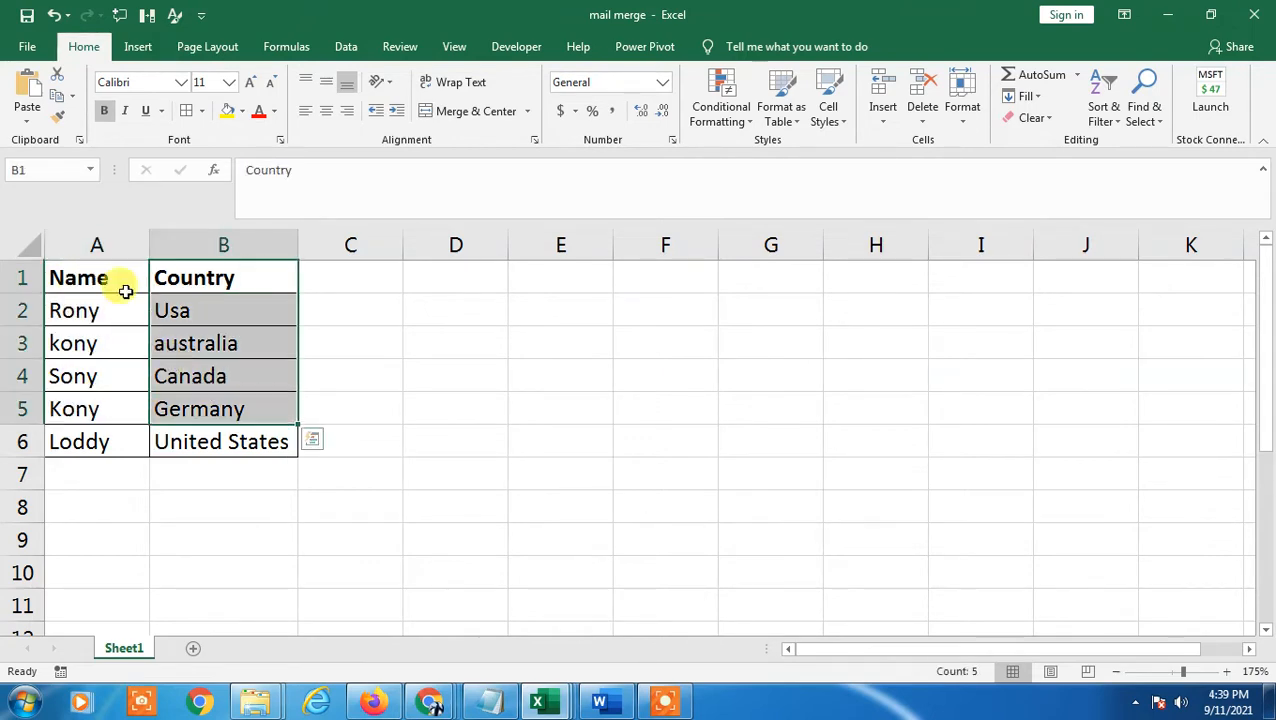
pyautogui.click(124, 365)
pyautogui.hotkey('alt', 'Tab')
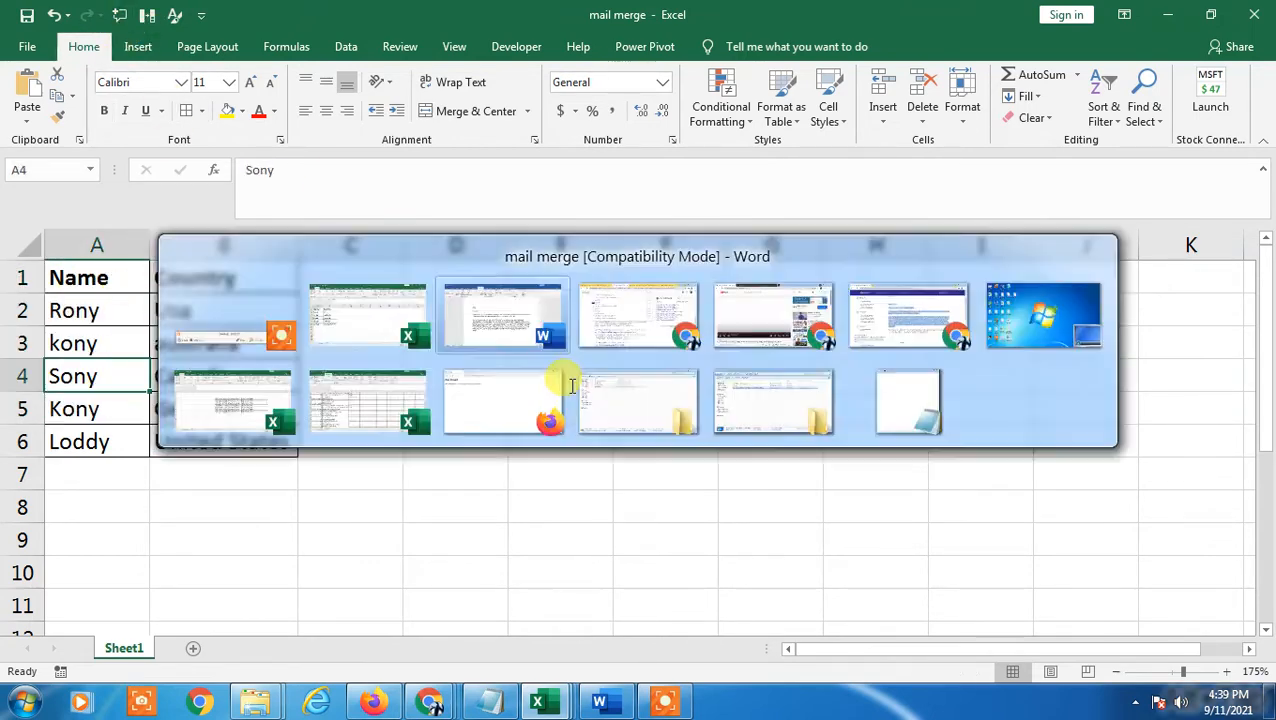
pyautogui.hotkey('alt', 'Tab')
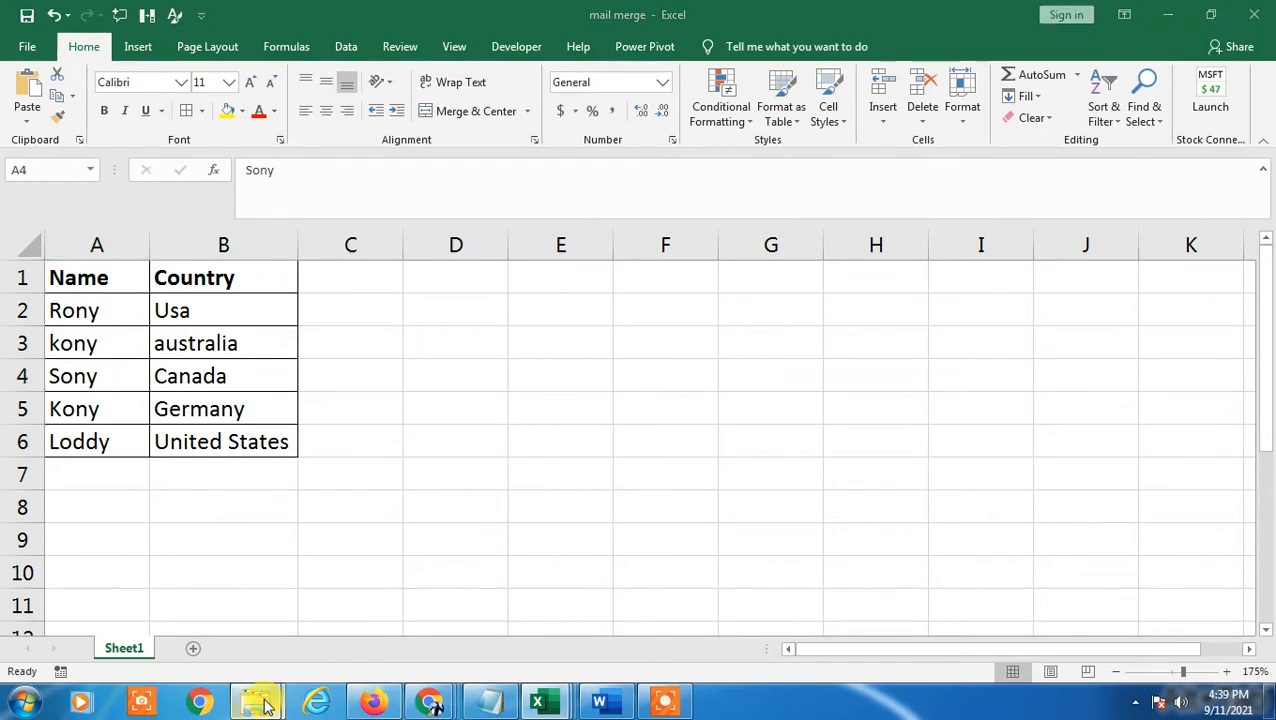
pyautogui.moveTo(262, 706)
pyautogui.click(194, 612)
pyautogui.hotkey('alt', 'Tab')
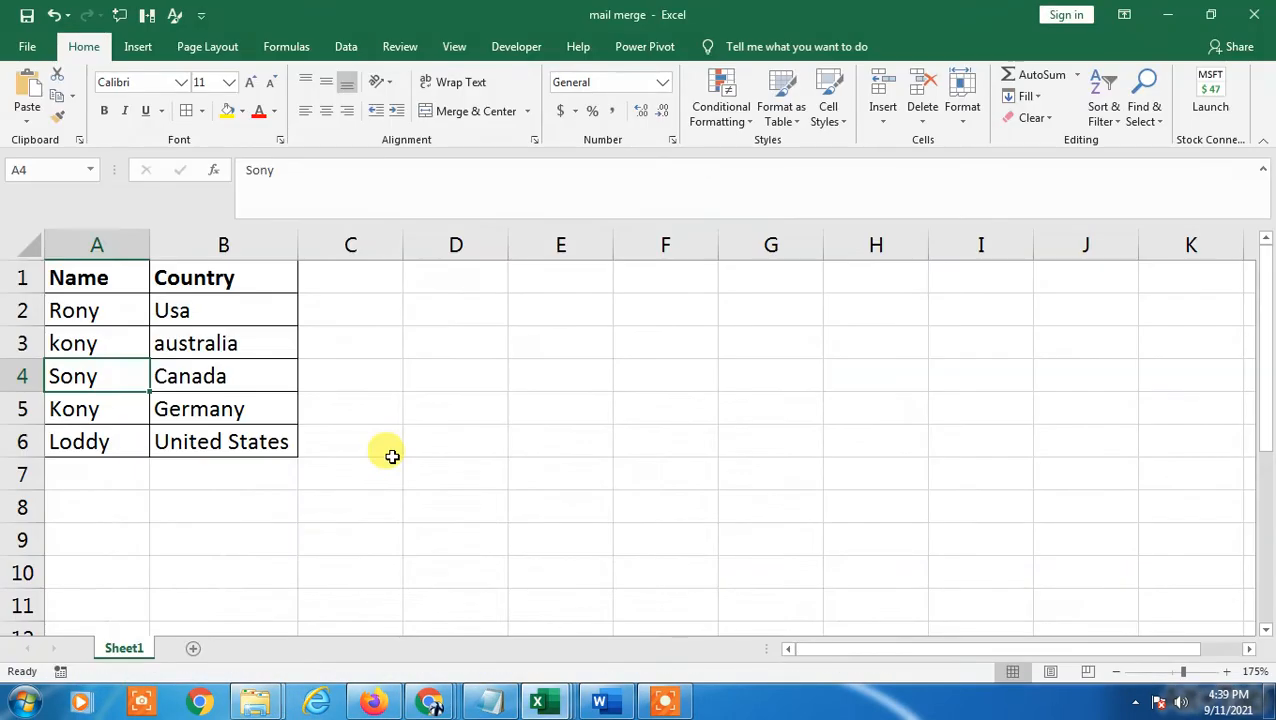
# Step: Open New folder on the desktop and check the mail merge Word document and Excel workbook stored in it
pyautogui.press('super+d')
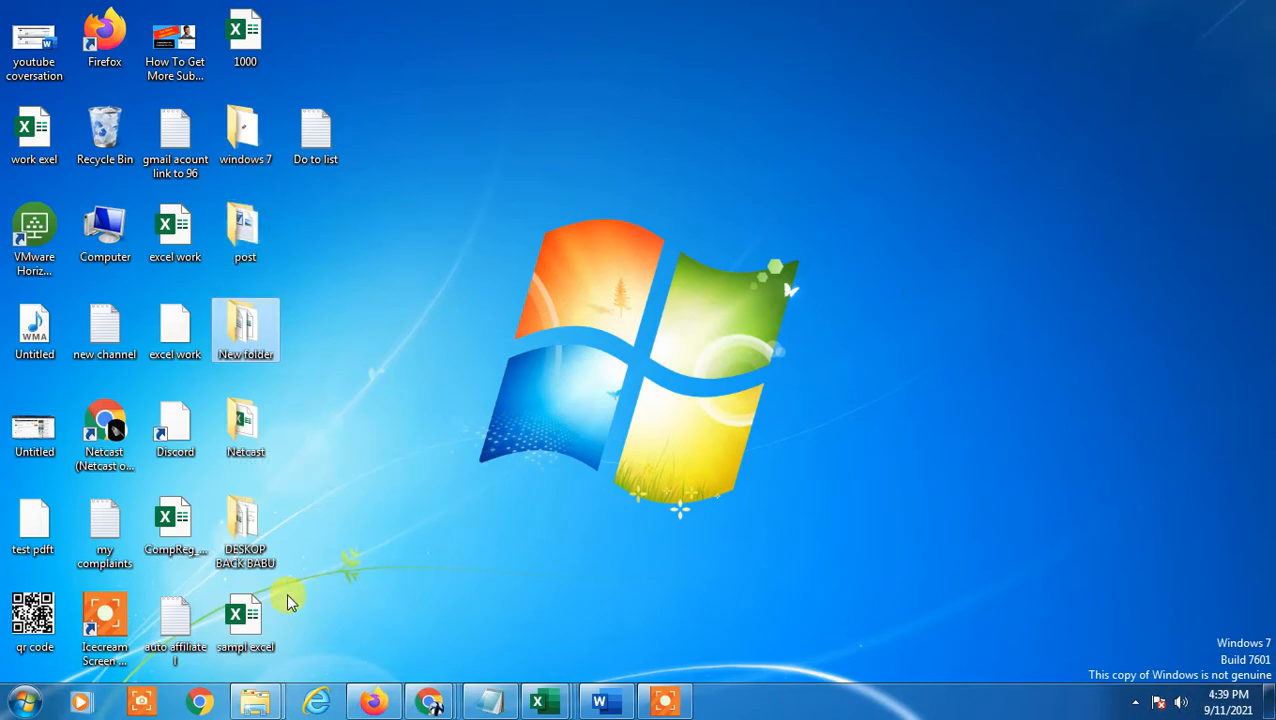
pyautogui.doubleClick(259, 345)
pyautogui.click(438, 176)
pyautogui.click(425, 154)
pyautogui.click(426, 172)
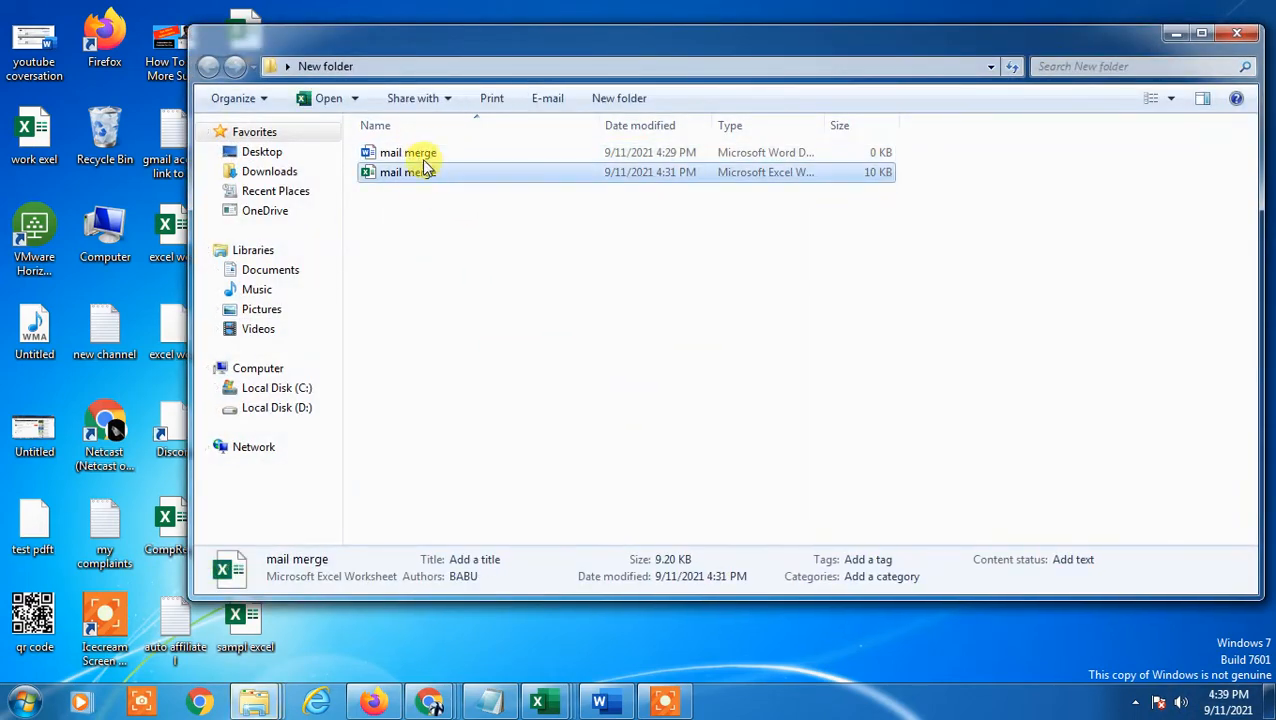
pyautogui.click(425, 155)
pyautogui.click(426, 174)
pyautogui.click(413, 155)
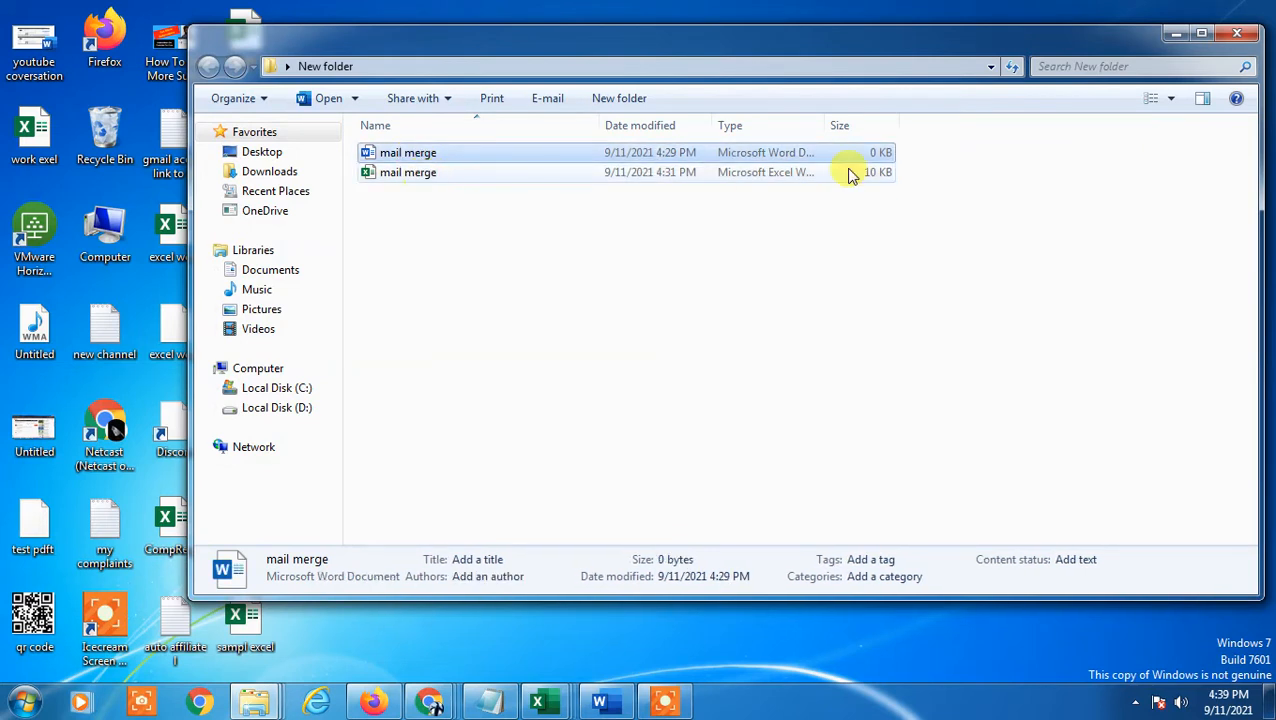
# Step: Compare the details of the mail merge Word document and the mail merge Excel workbook in New folder
pyautogui.click(445, 170)
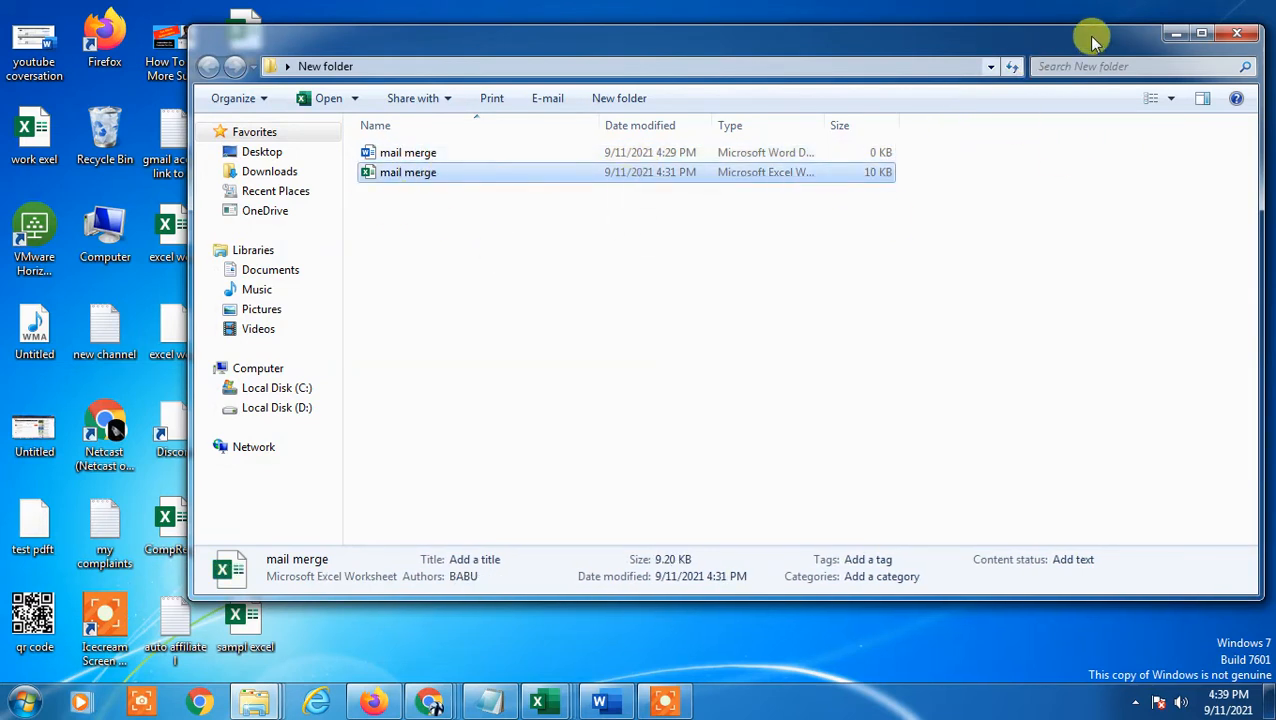
pyautogui.moveTo(1040, 43); pyautogui.dragTo(1048, 31)
pyautogui.click(410, 141)
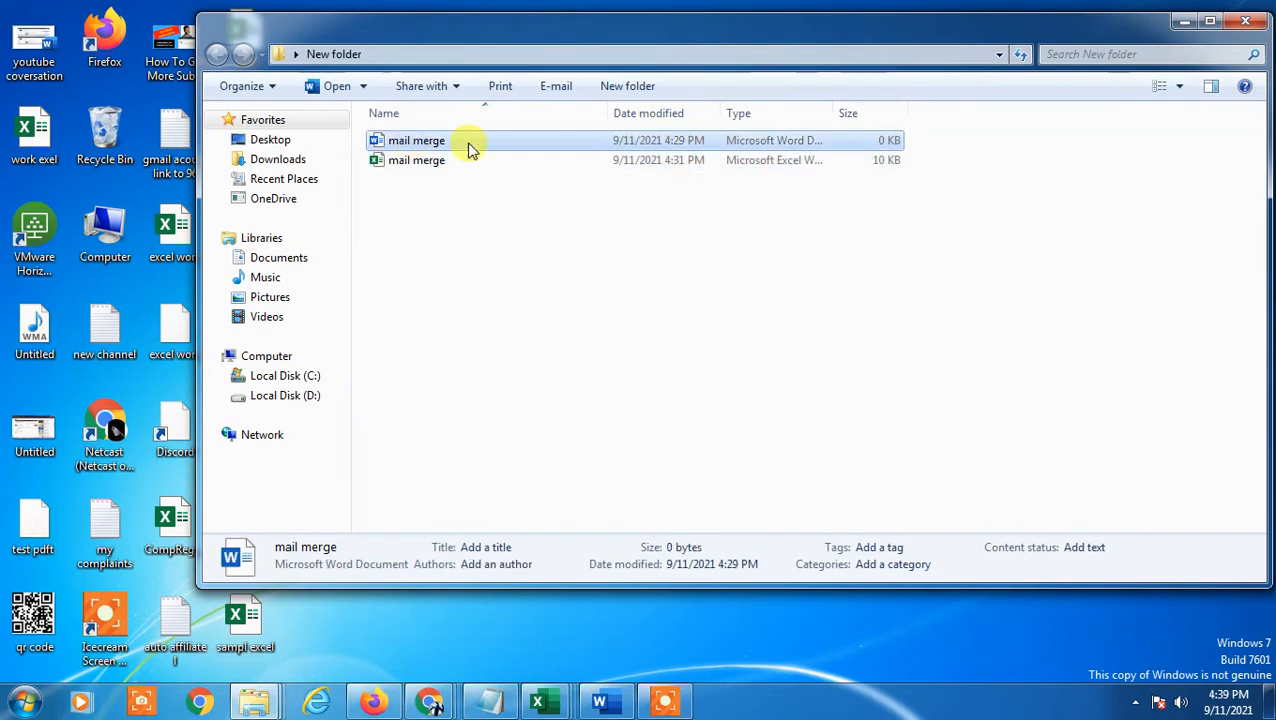
pyautogui.click(421, 163)
pyautogui.click(427, 142)
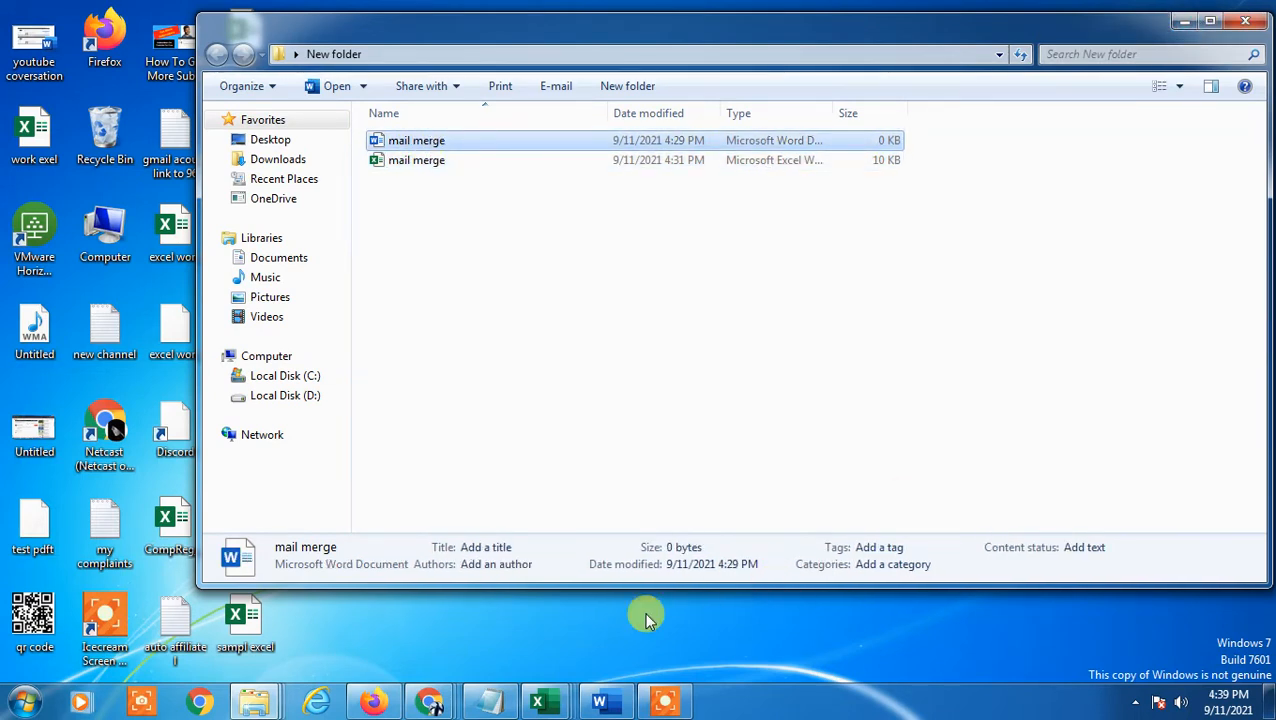
# Step: Switch to the mail merge letter in Word and place the cursor at the start of the Name line
pyautogui.moveTo(612, 703)
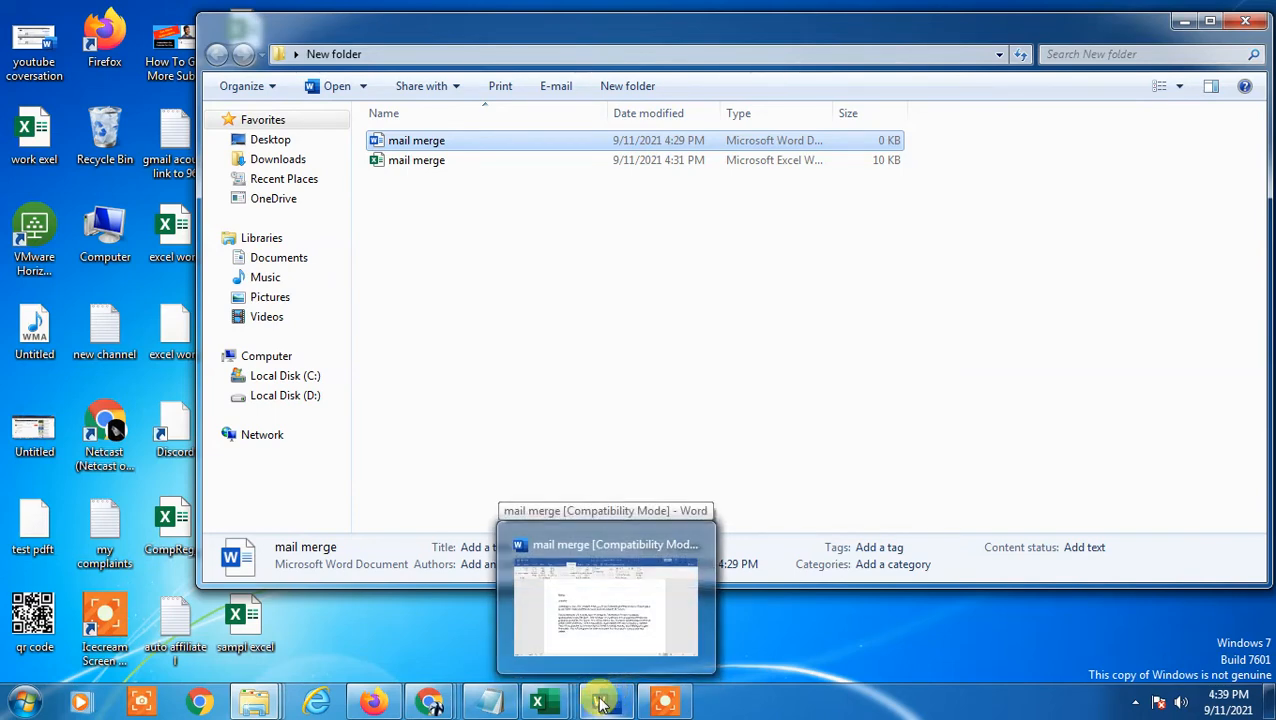
pyautogui.click(608, 622)
pyautogui.click(425, 357)
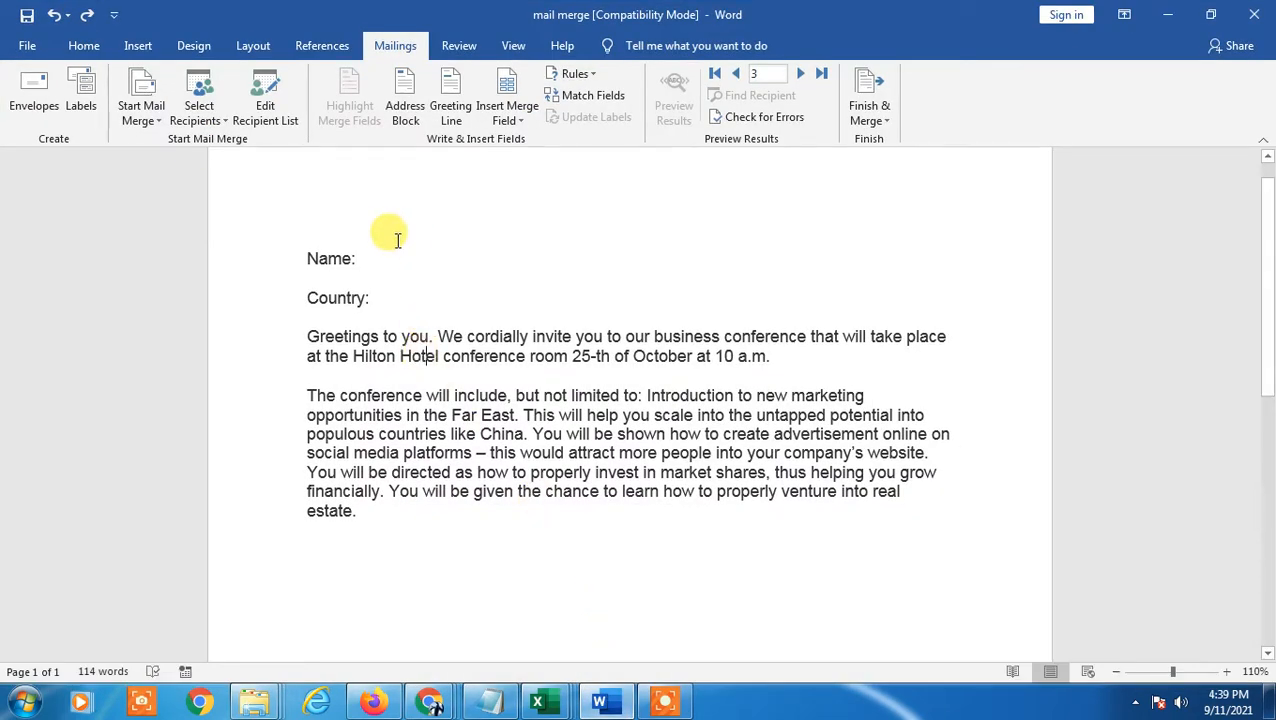
pyautogui.click(75, 50)
pyautogui.click(306, 255)
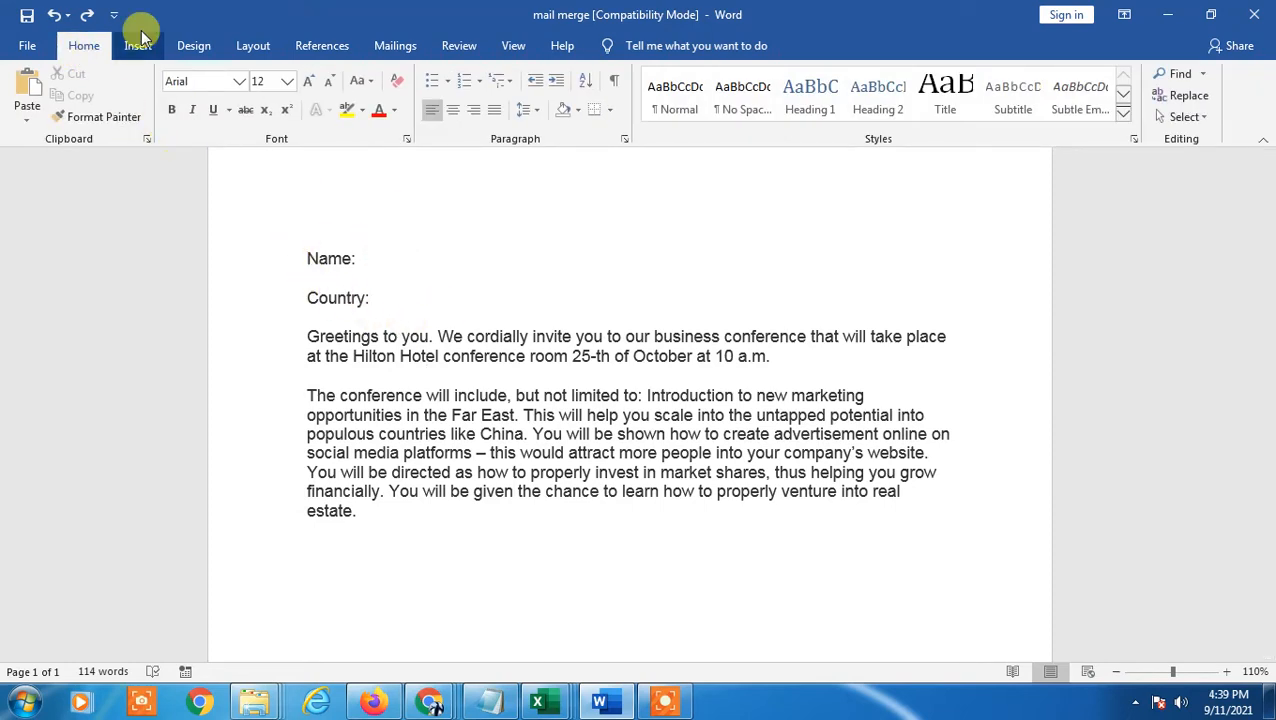
# Step: Choose the mail merge Excel workbook in the desktop's New folder as the existing recipient list for the letter
pyautogui.click(386, 50)
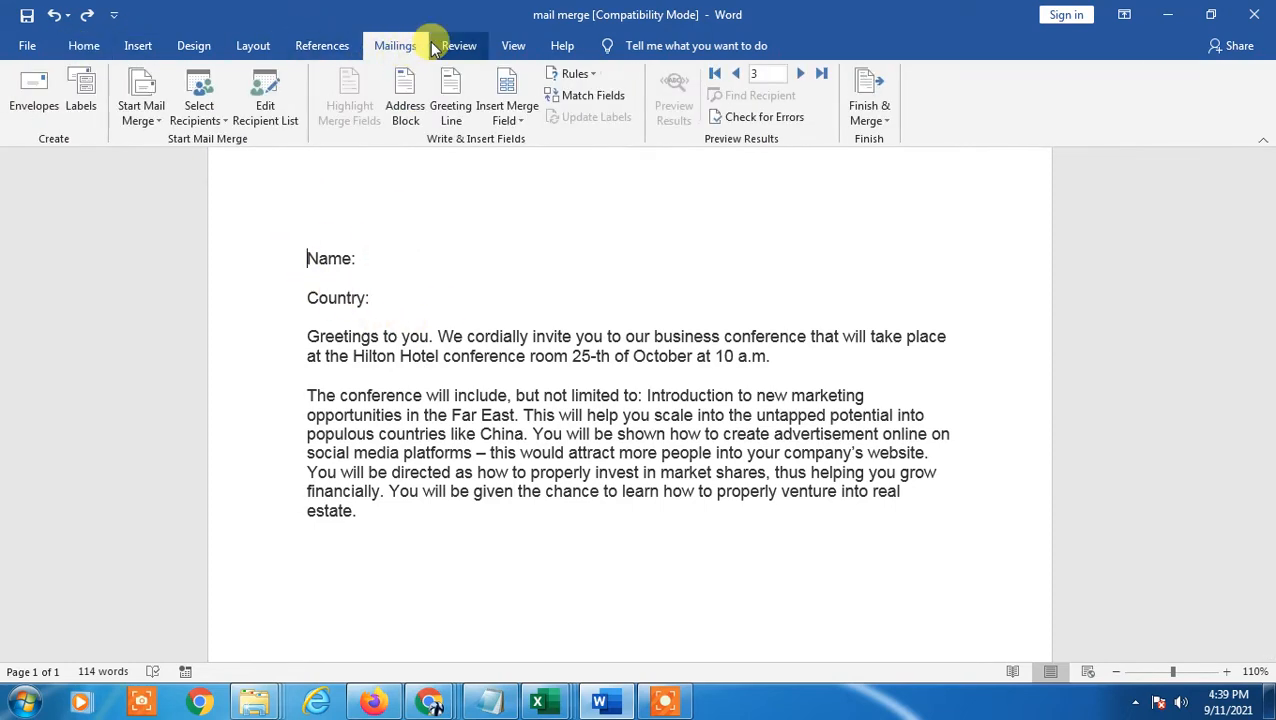
pyautogui.click(222, 124)
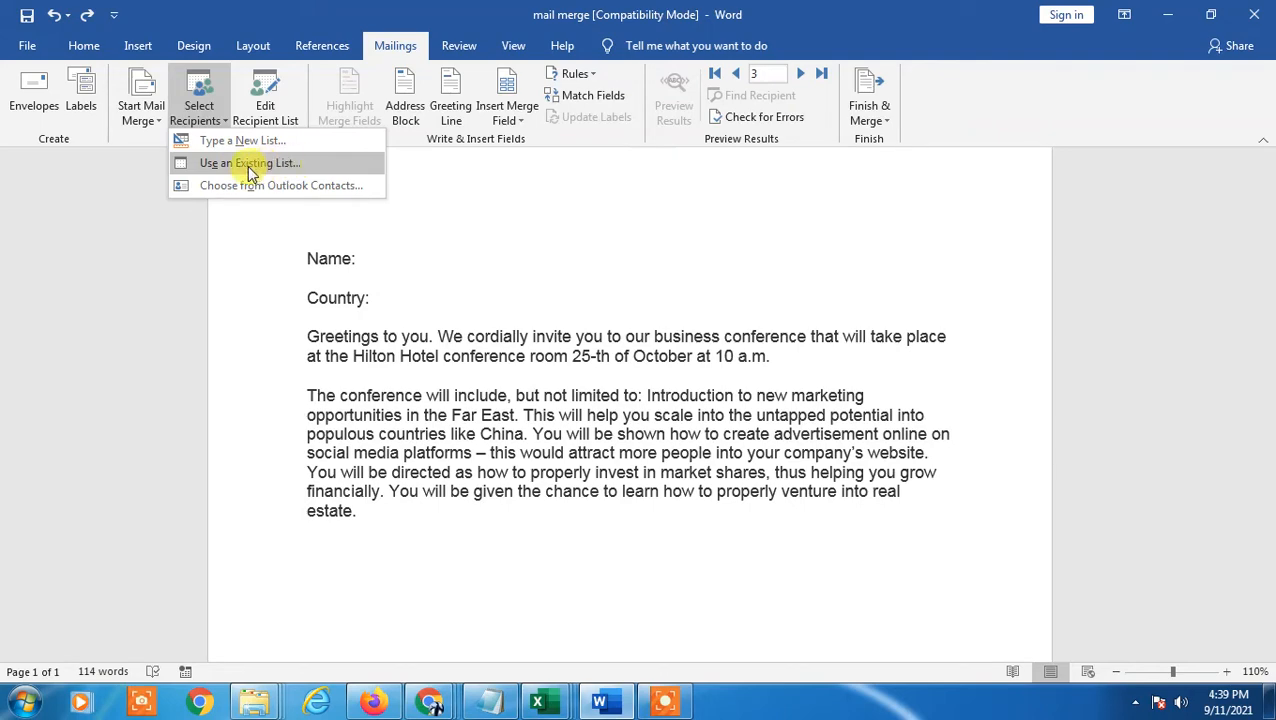
pyautogui.click(285, 166)
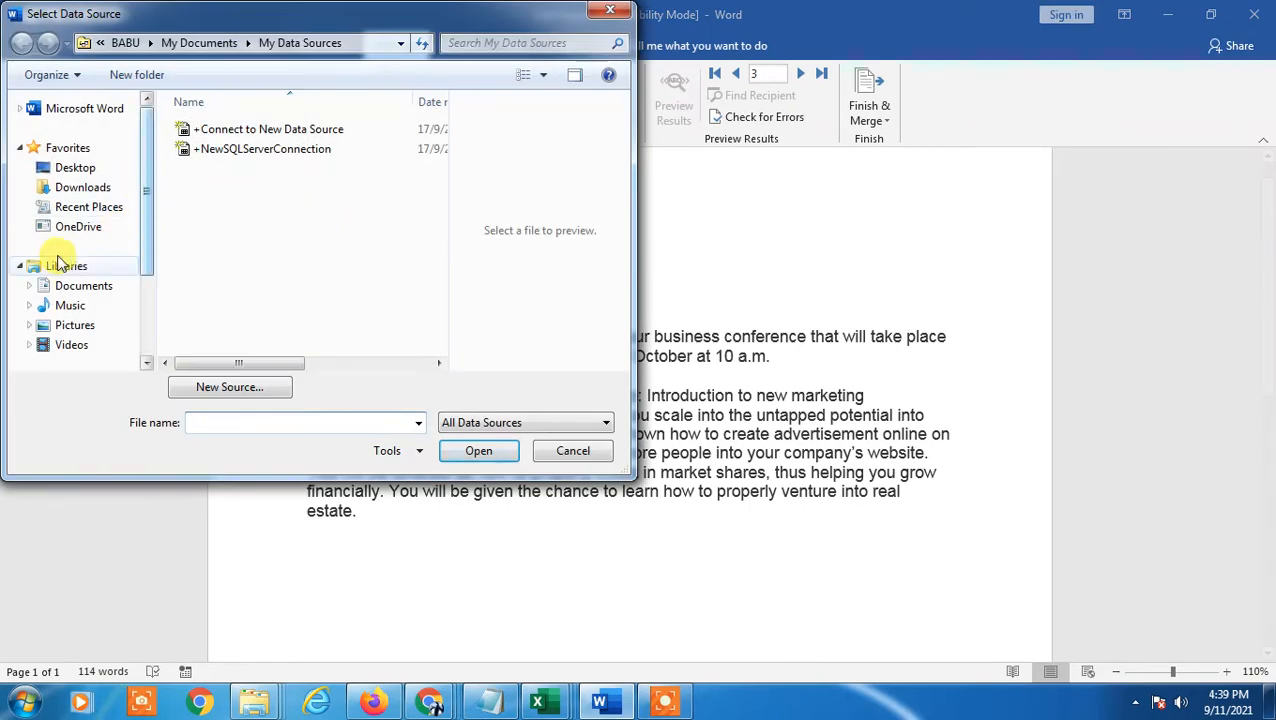
pyautogui.click(60, 167)
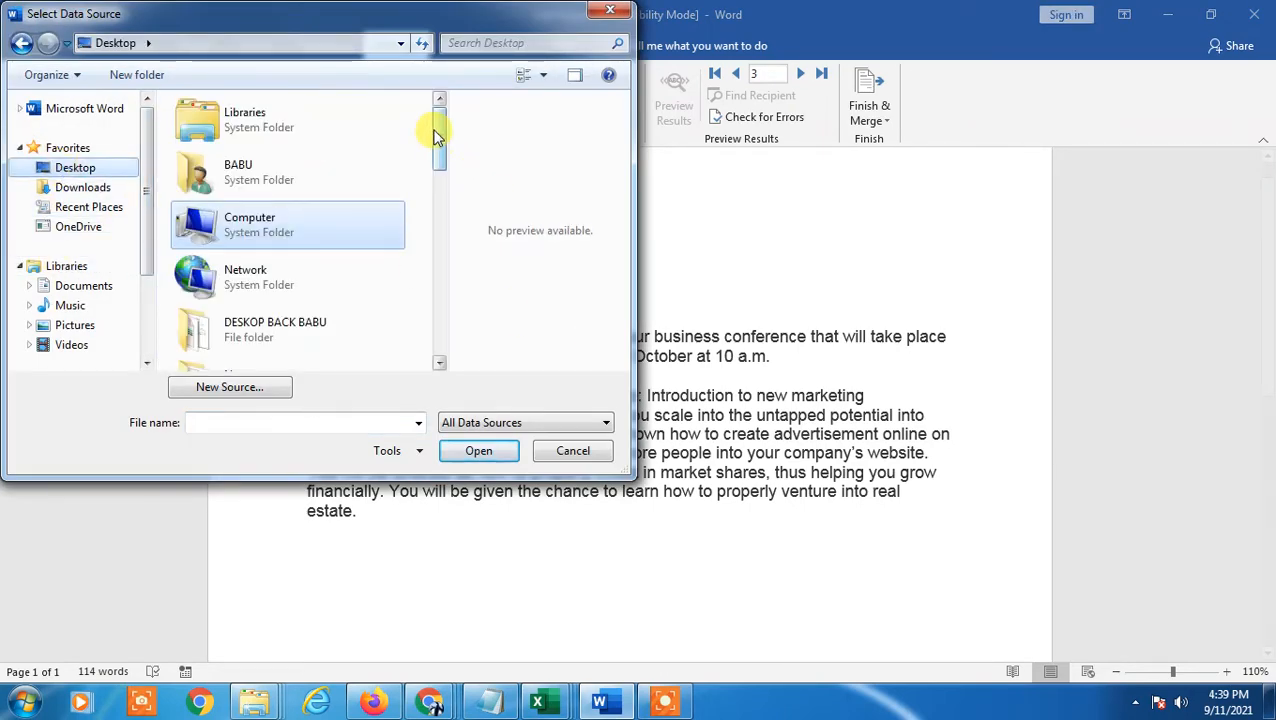
pyautogui.moveTo(436, 125); pyautogui.dragTo(436, 171)
pyautogui.doubleClick(268, 272)
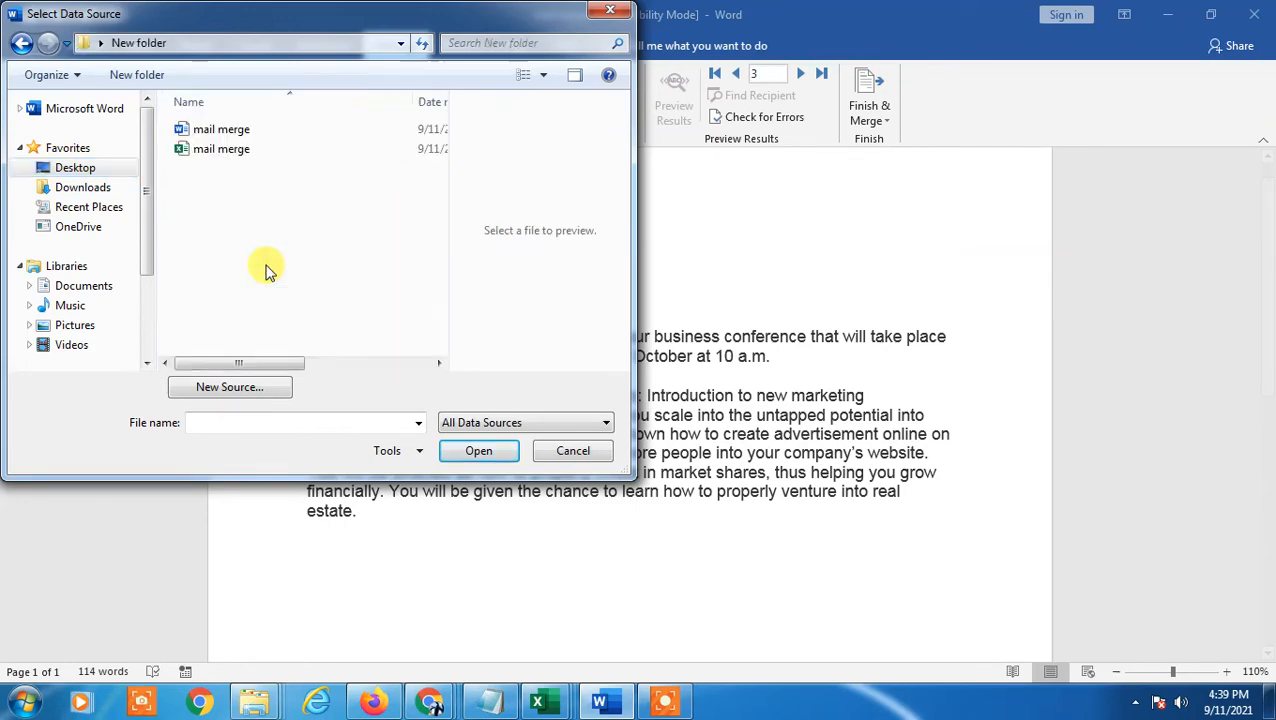
pyautogui.doubleClick(252, 158)
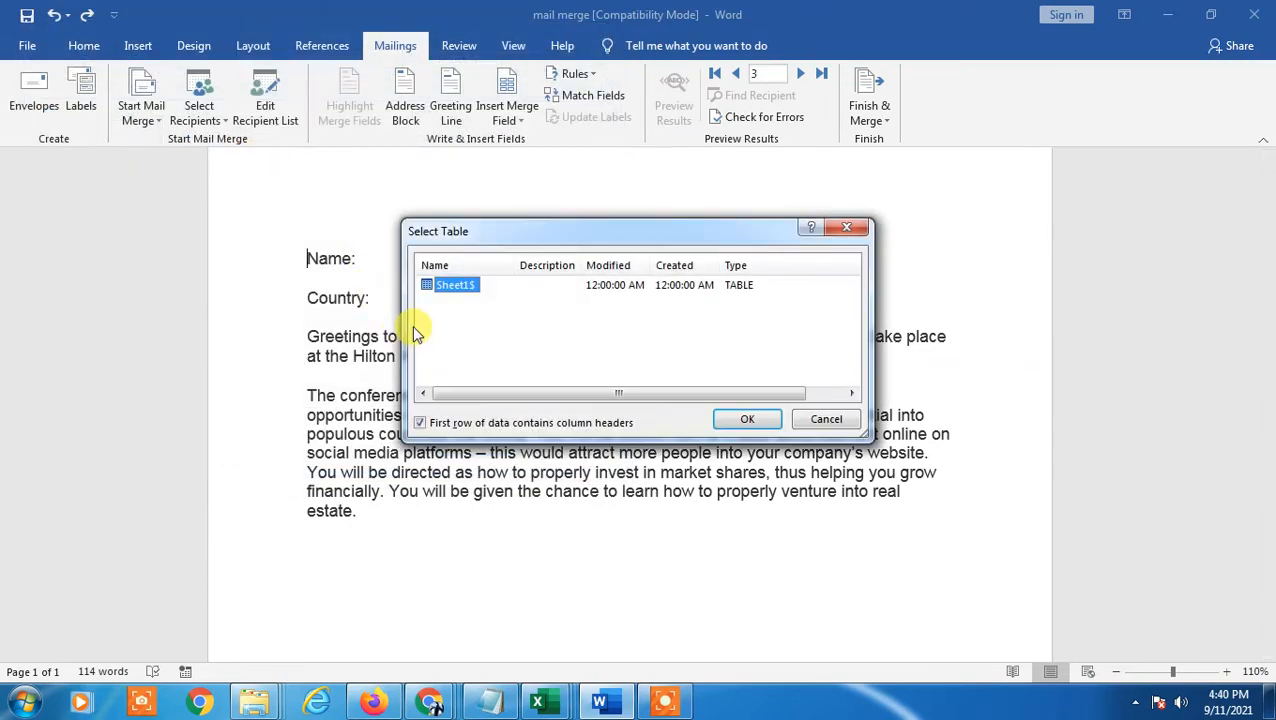
# Step: Compare the Sheet1$ table offered as data source with the recipient sheet in the Excel workbook
pyautogui.moveTo(505, 250); pyautogui.dragTo(437, 218)
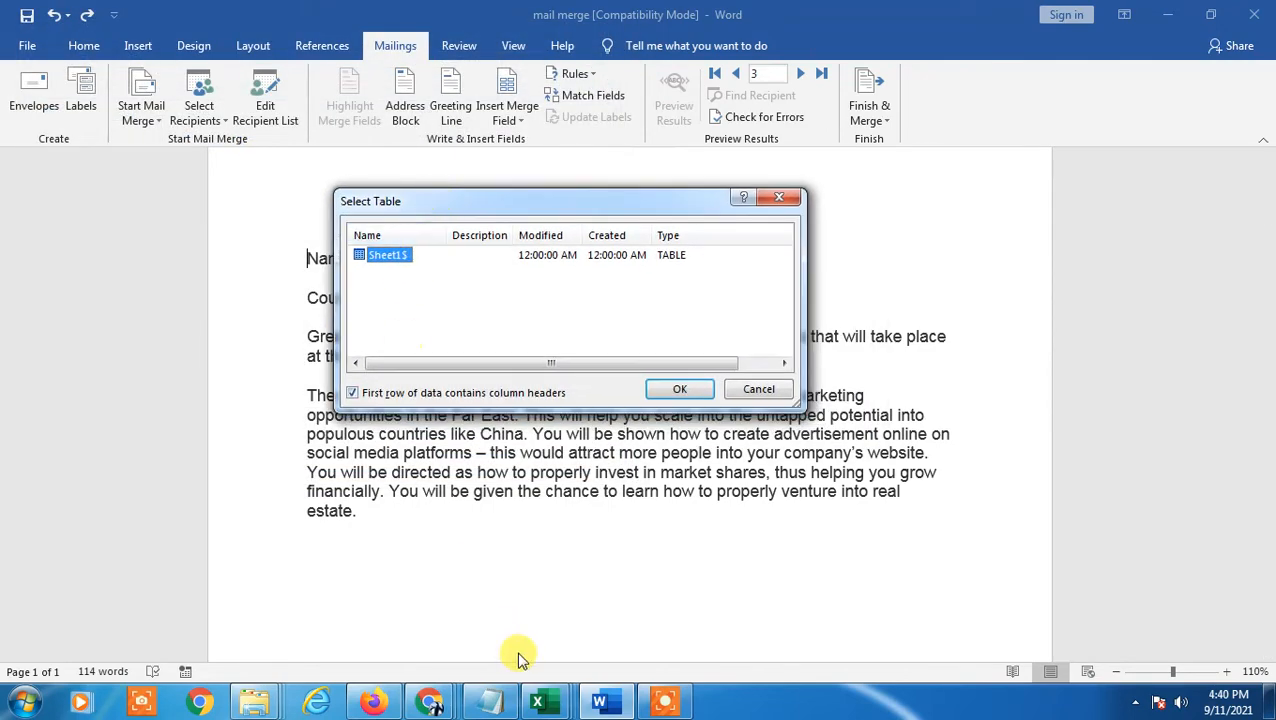
pyautogui.moveTo(543, 707)
pyautogui.click(732, 606)
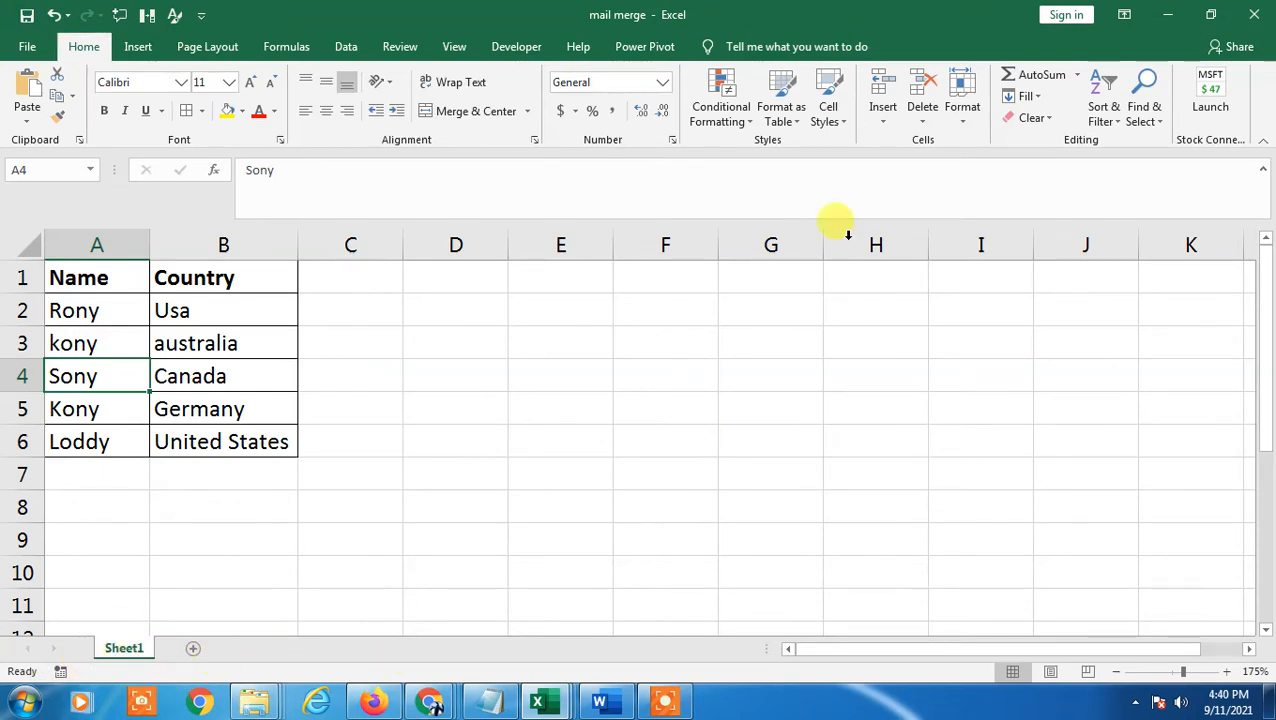
pyautogui.click(1167, 14)
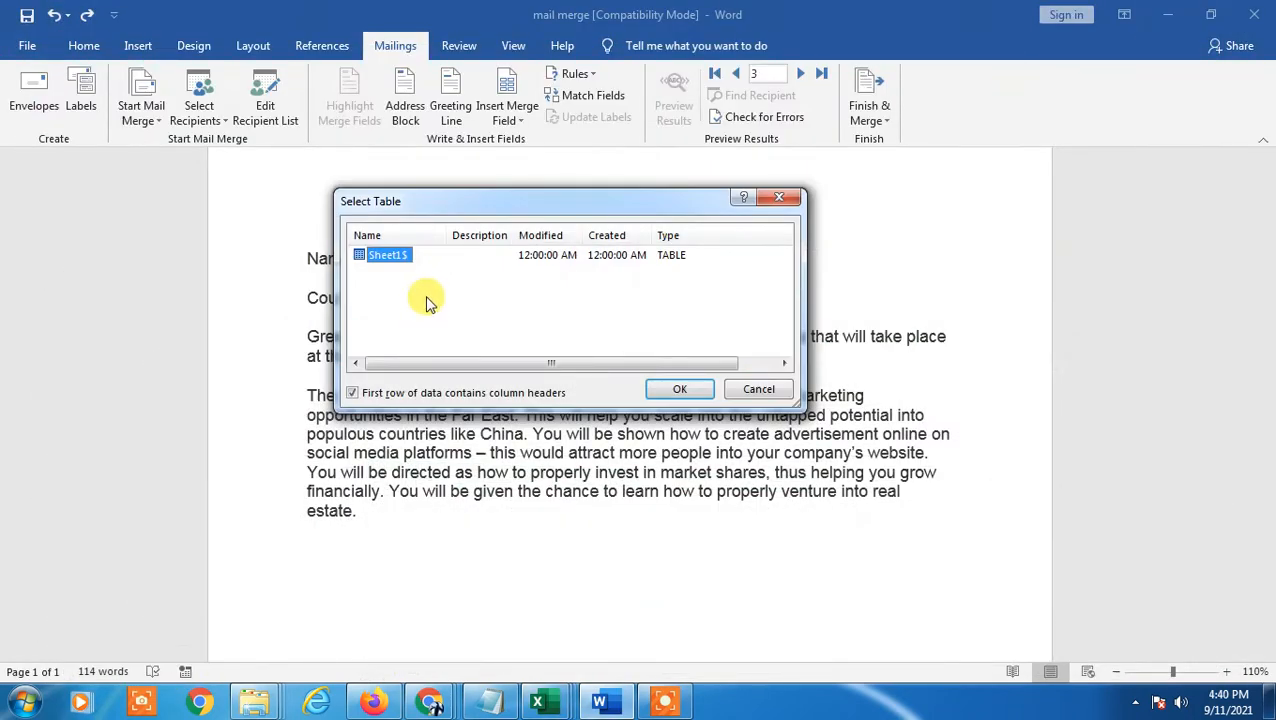
pyautogui.moveTo(453, 203); pyautogui.dragTo(466, 180)
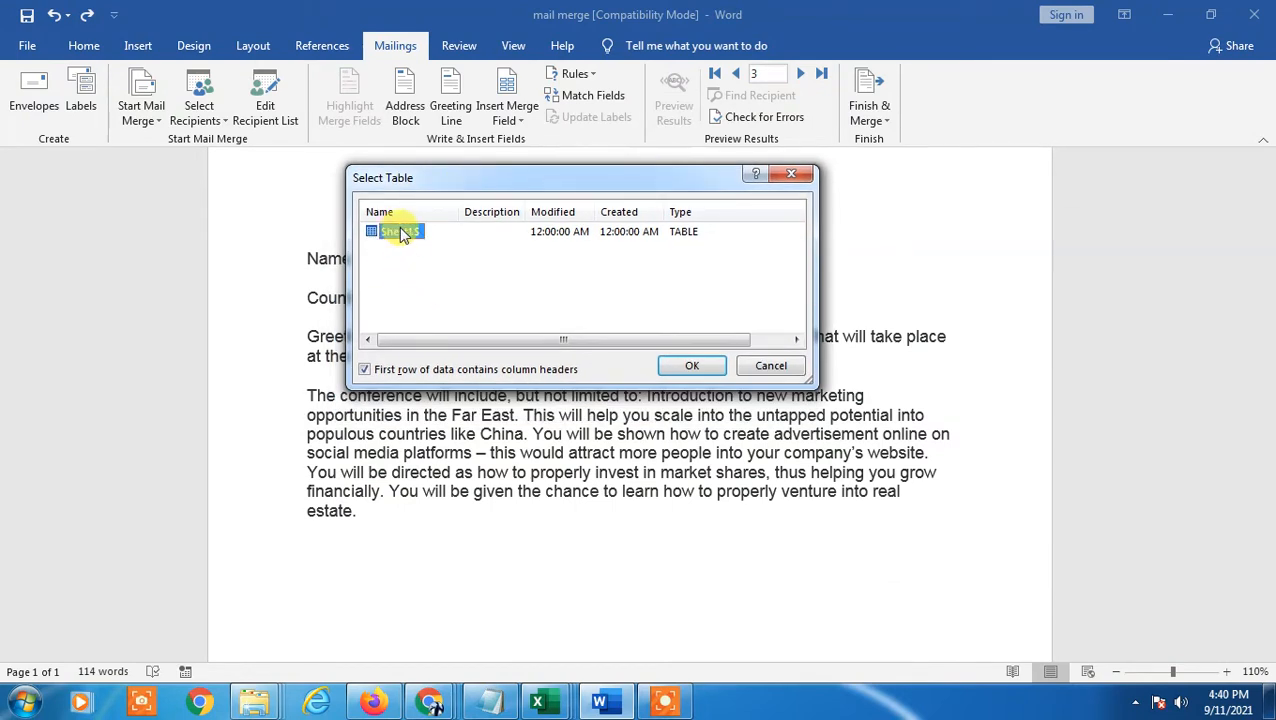
pyautogui.moveTo(447, 176); pyautogui.dragTo(433, 145)
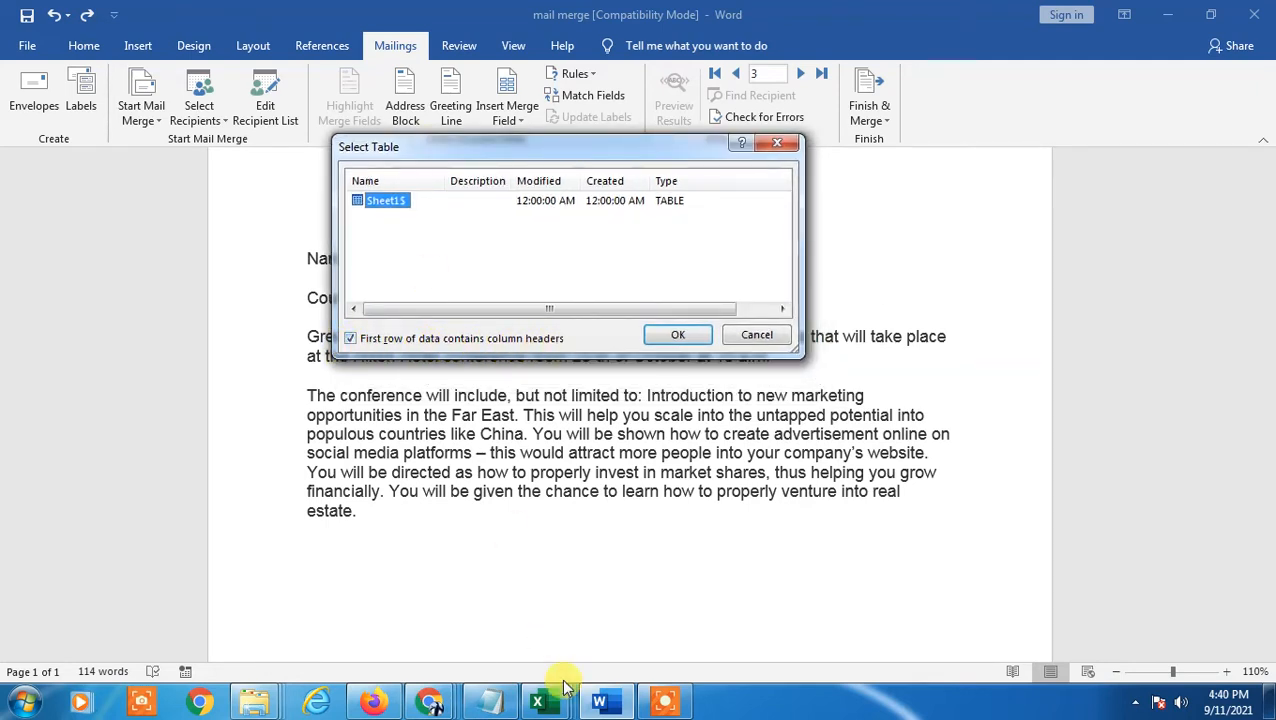
# Step: Check the Name and Country headers in row 1 of the workbook and accept Sheet1$ with the first row as column headers
pyautogui.click(352, 339)
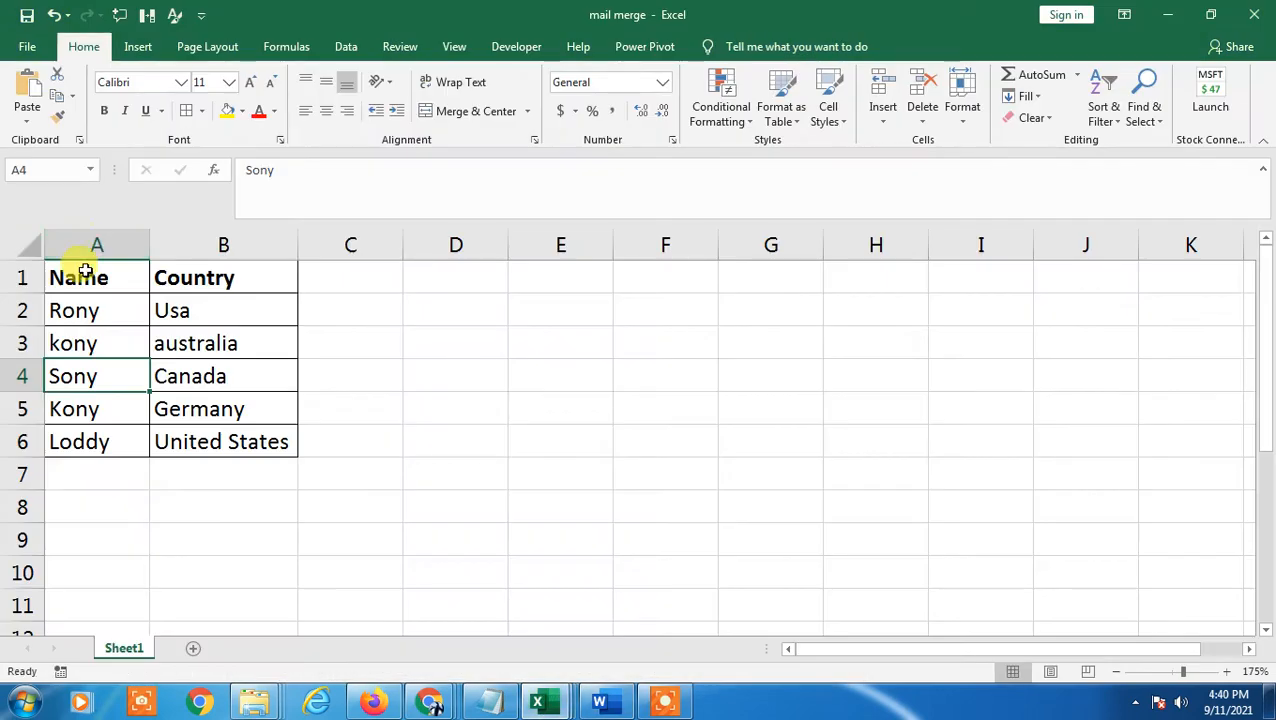
pyautogui.click(80, 281)
pyautogui.click(178, 280)
pyautogui.click(25, 275)
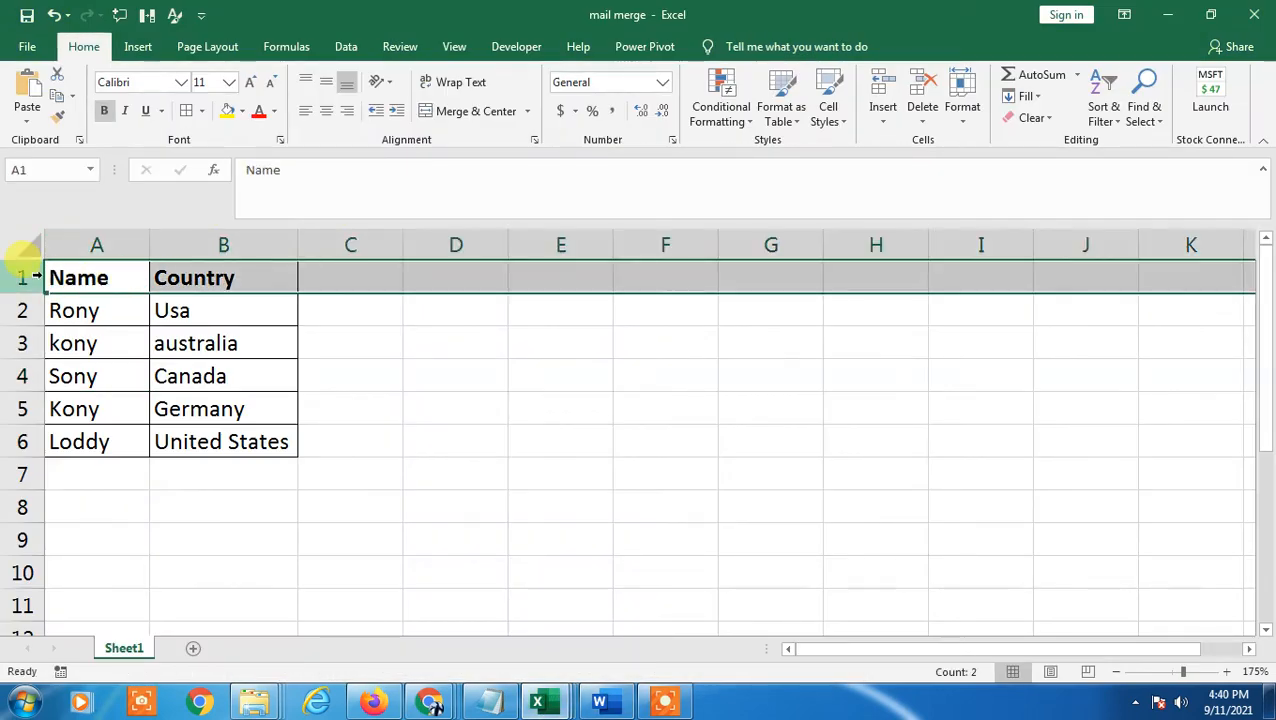
pyautogui.click(194, 276)
pyautogui.click(1167, 14)
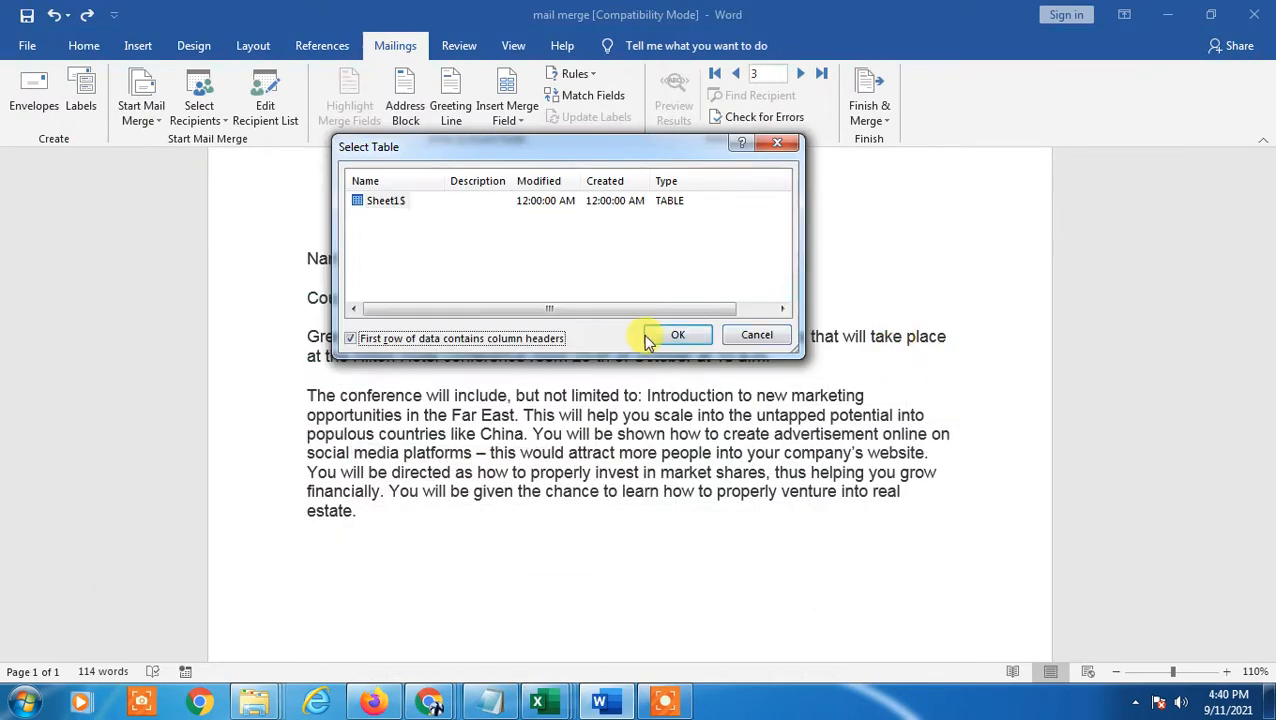
pyautogui.click(685, 336)
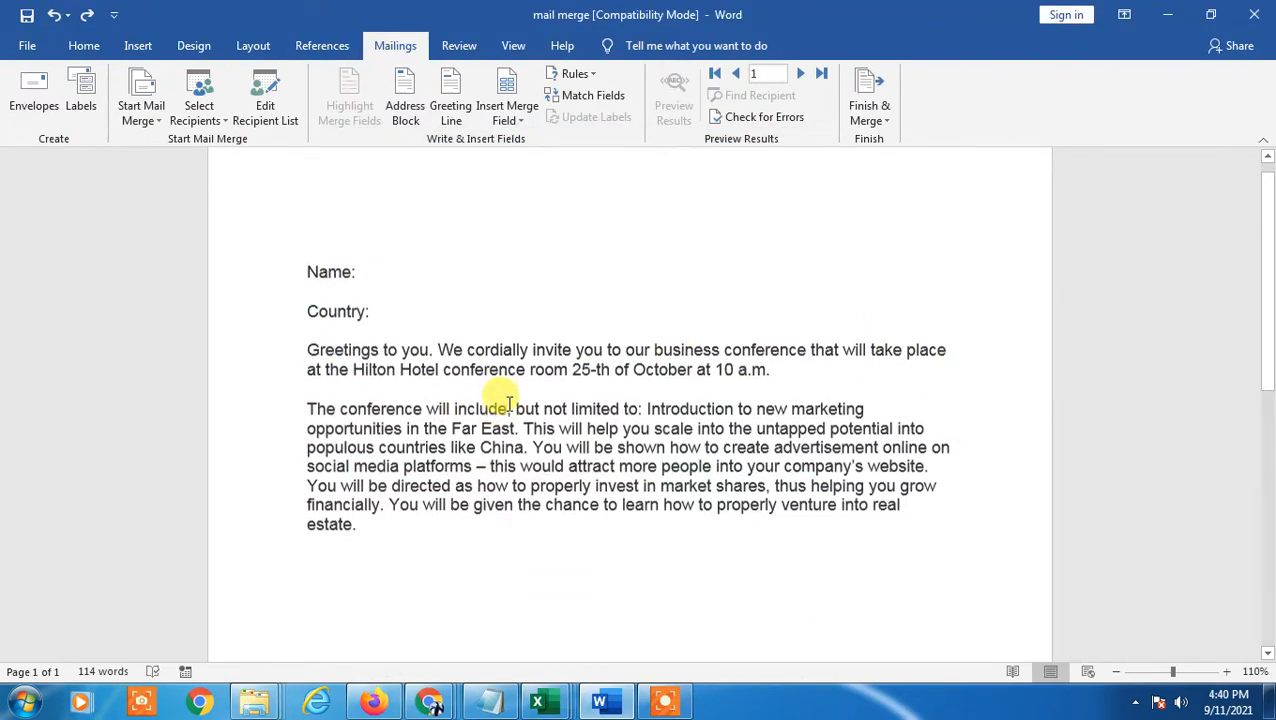
# Step: Insert the Name merge field after the "Name:" label, separated by a space
pyautogui.click(370, 291)
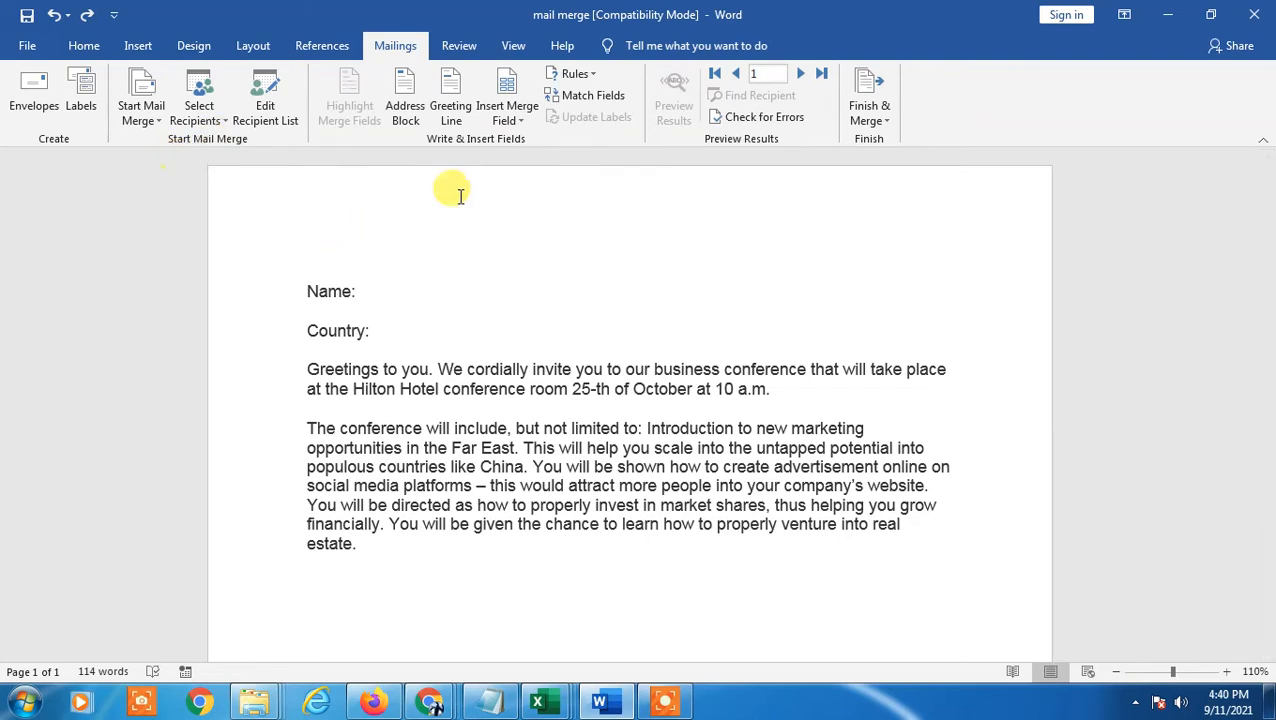
pyautogui.click(521, 120)
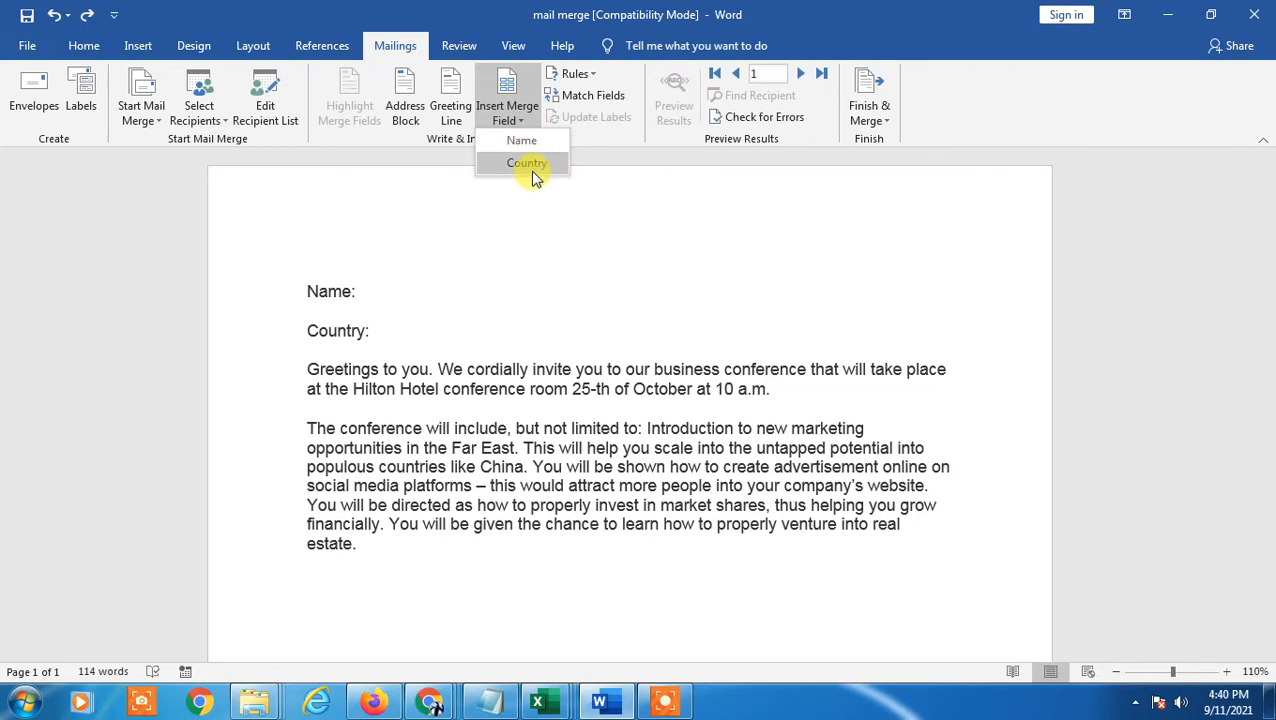
pyautogui.click(420, 291)
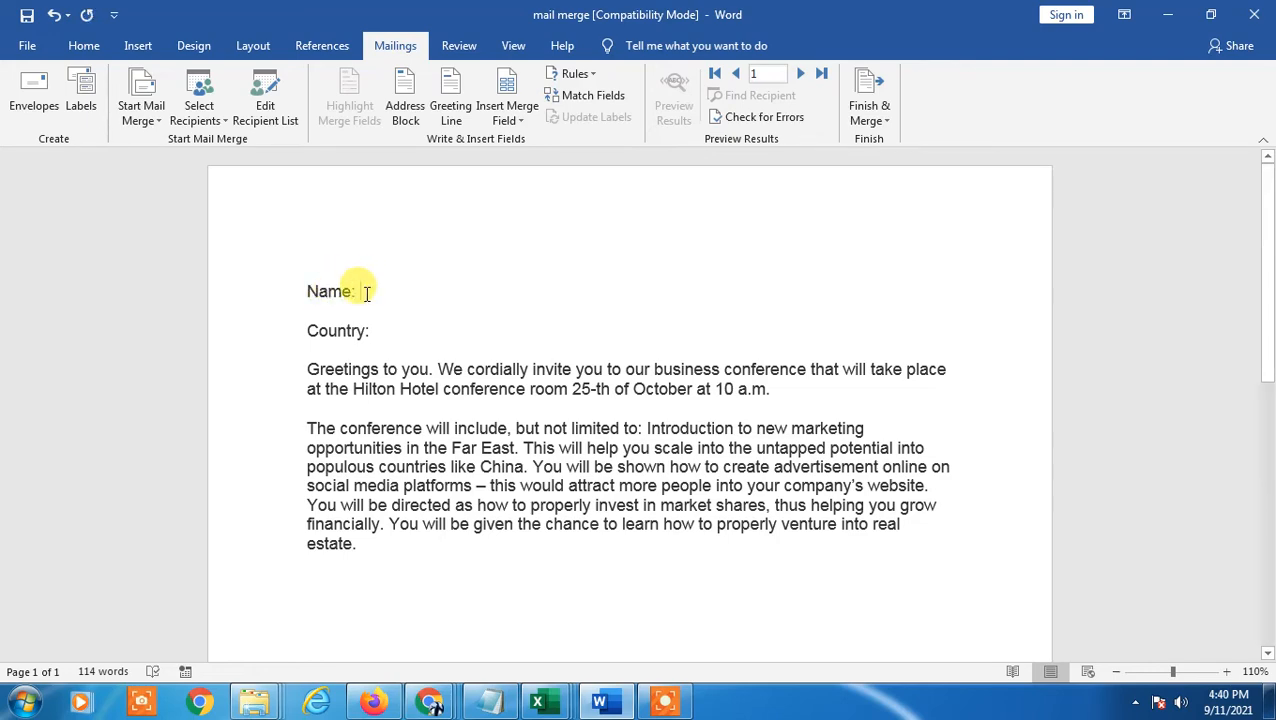
pyautogui.keyDown('ctrl'); pyautogui.scroll(2, 362, 289); pyautogui.keyUp('ctrl')
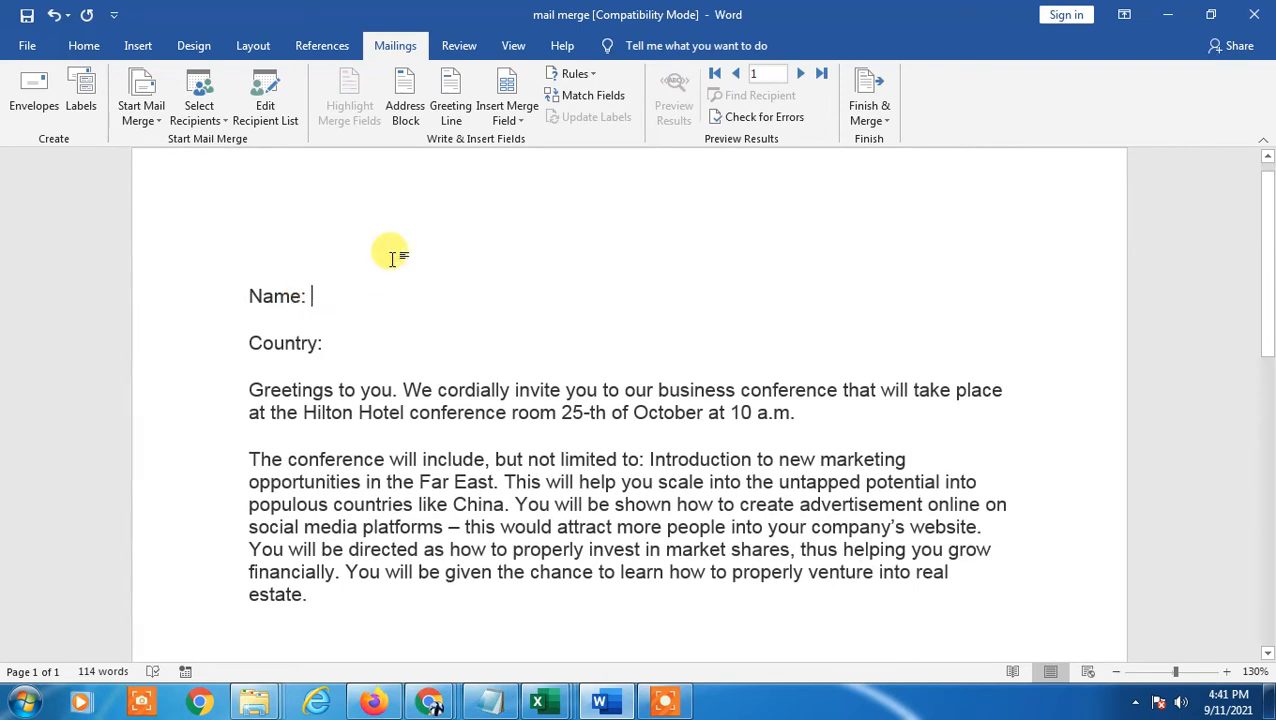
pyautogui.click(526, 117)
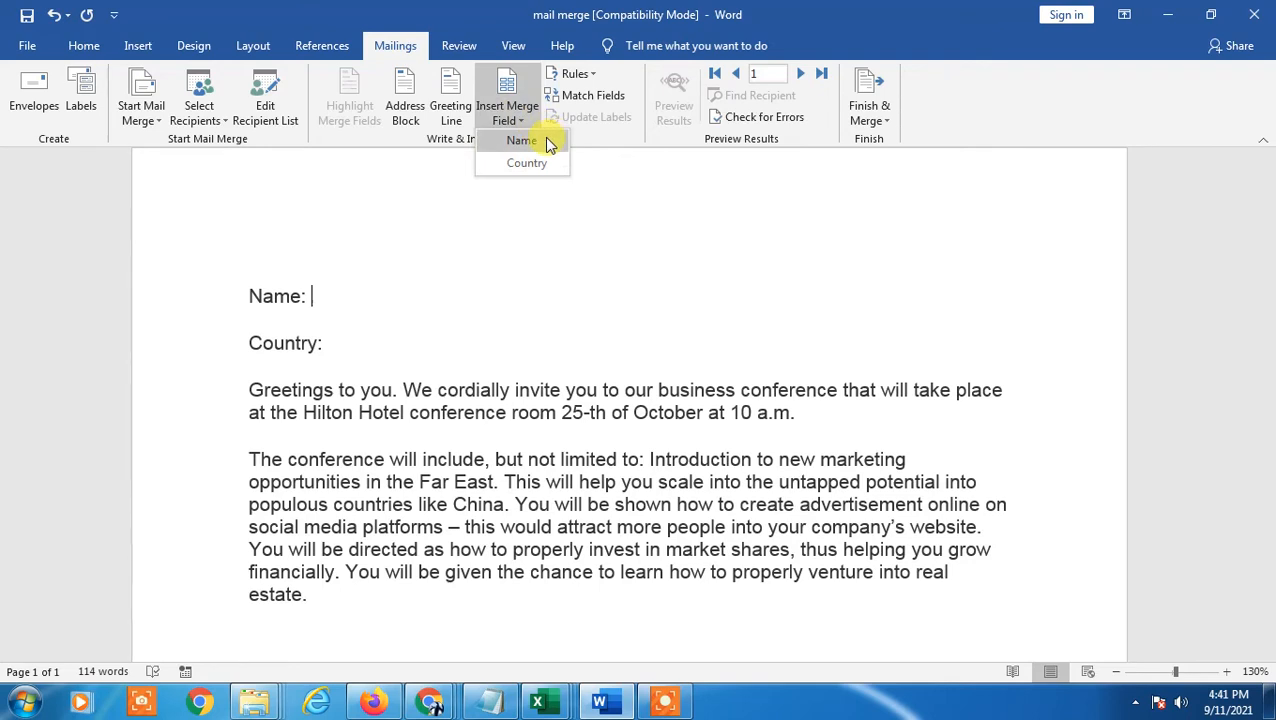
pyautogui.click(527, 140)
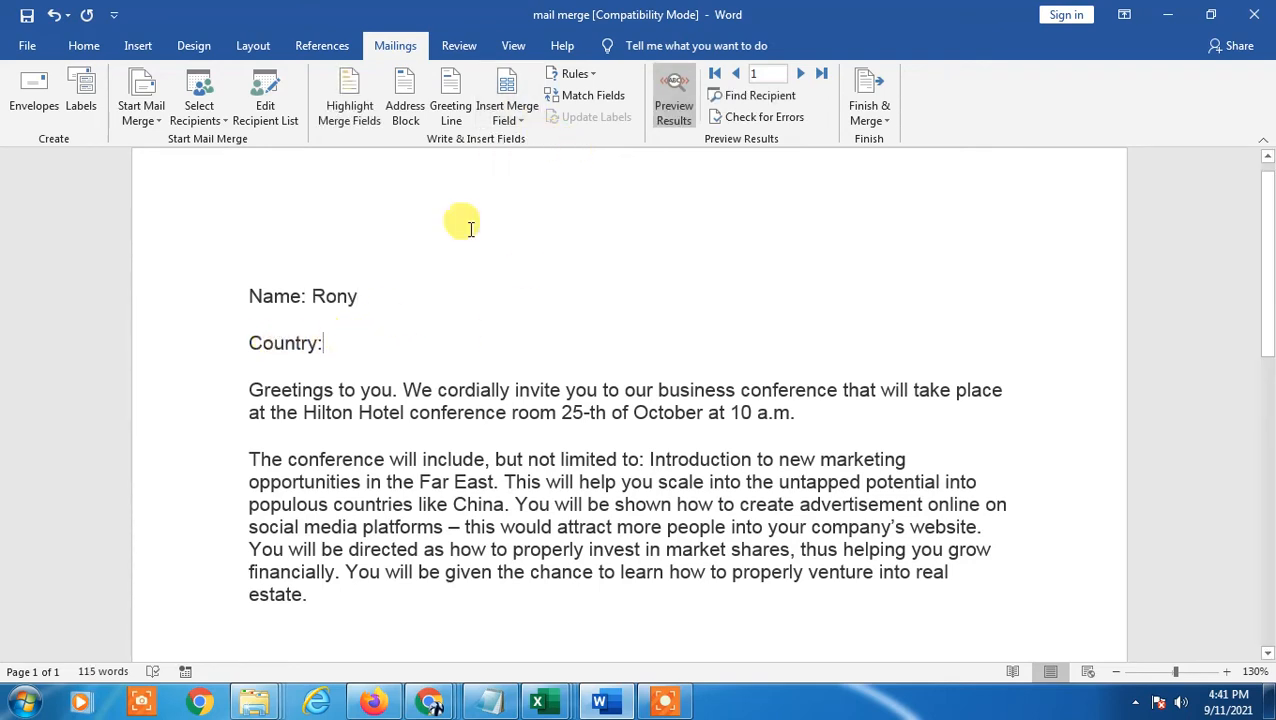
# Step: Insert the Country merge field after the "Country:" label, separated by a space
pyautogui.click(515, 116)
pyautogui.click(529, 167)
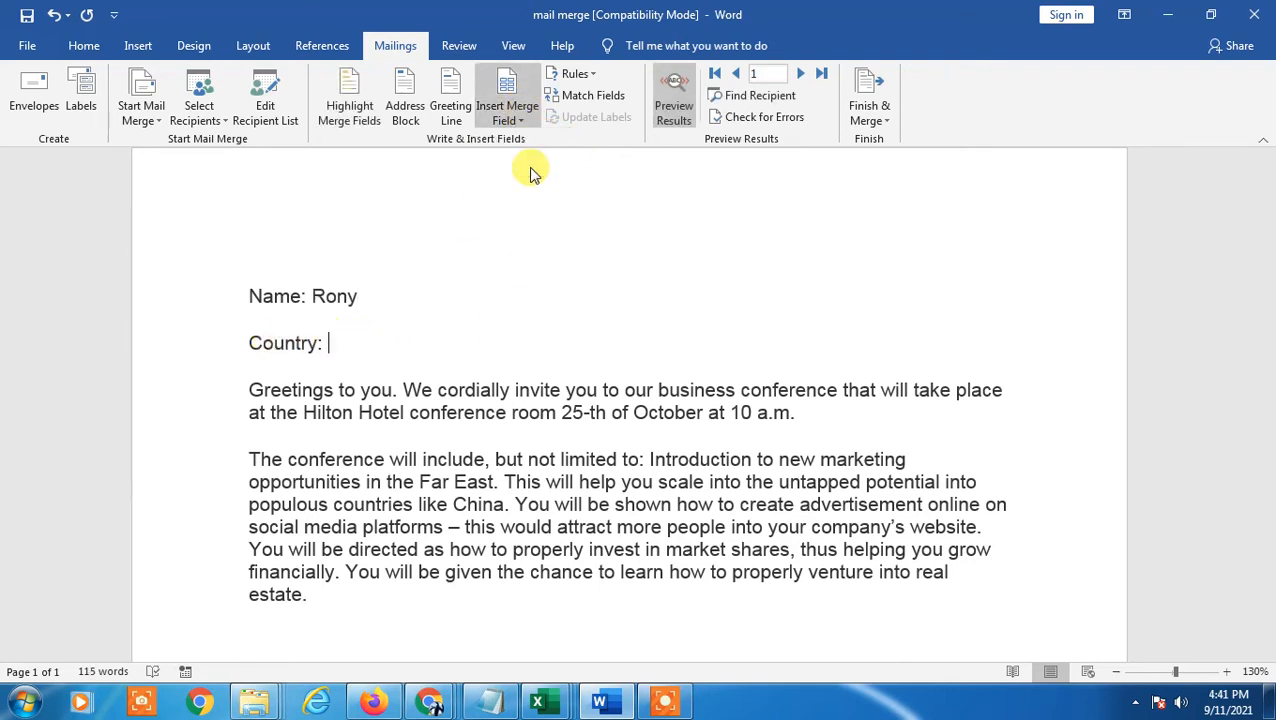
pyautogui.click(390, 412)
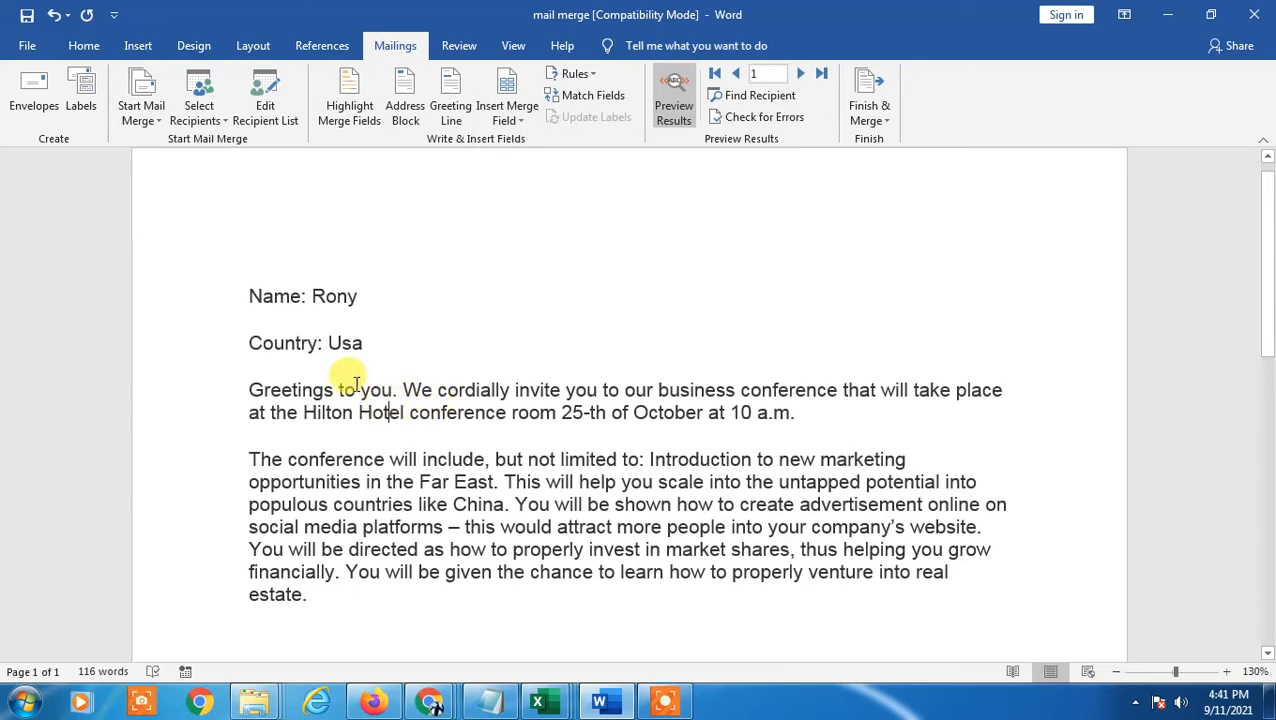
# Step: Turn off the merge results preview and examine the Name and Country field placeholders in the letter
pyautogui.click(673, 100)
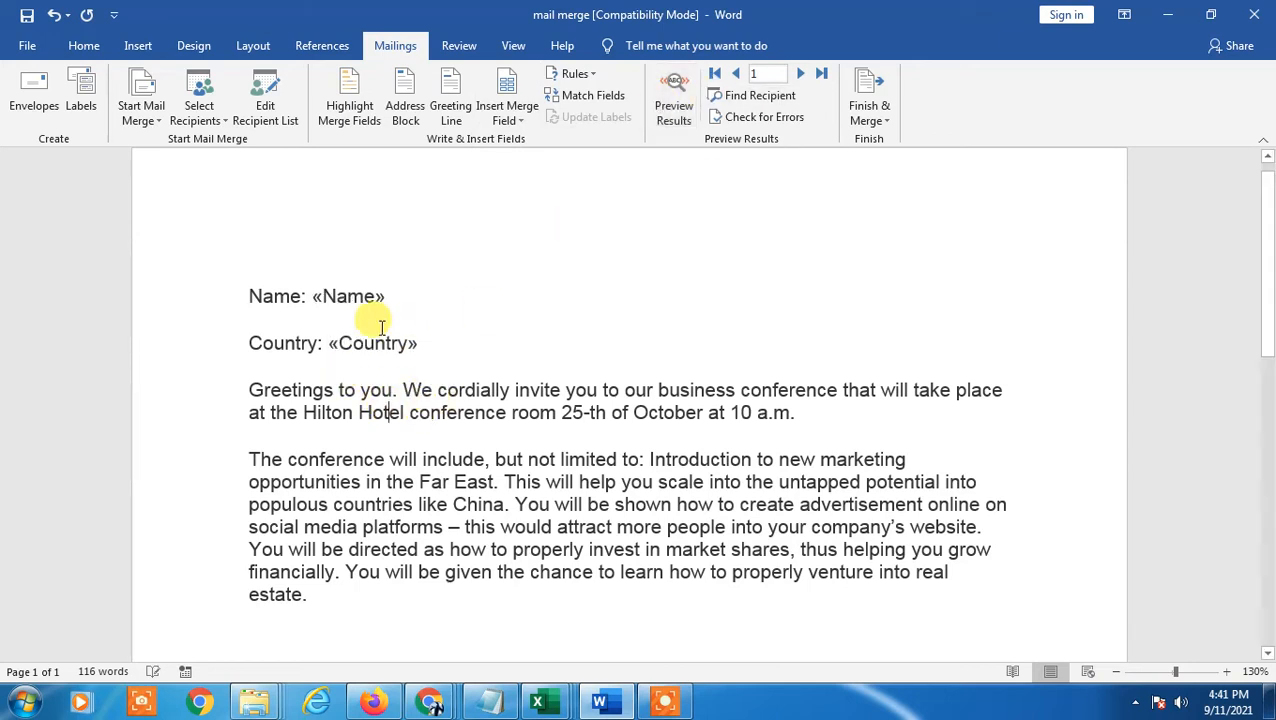
pyautogui.click(327, 300)
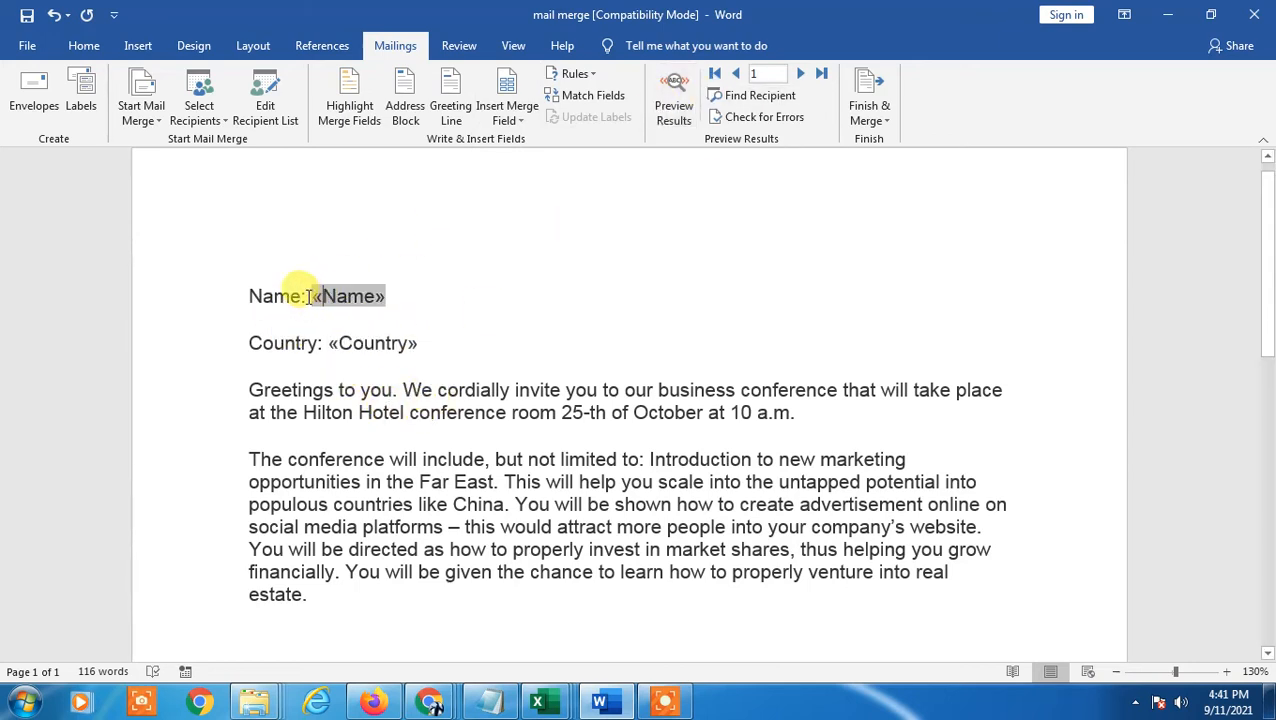
pyautogui.click(548, 415)
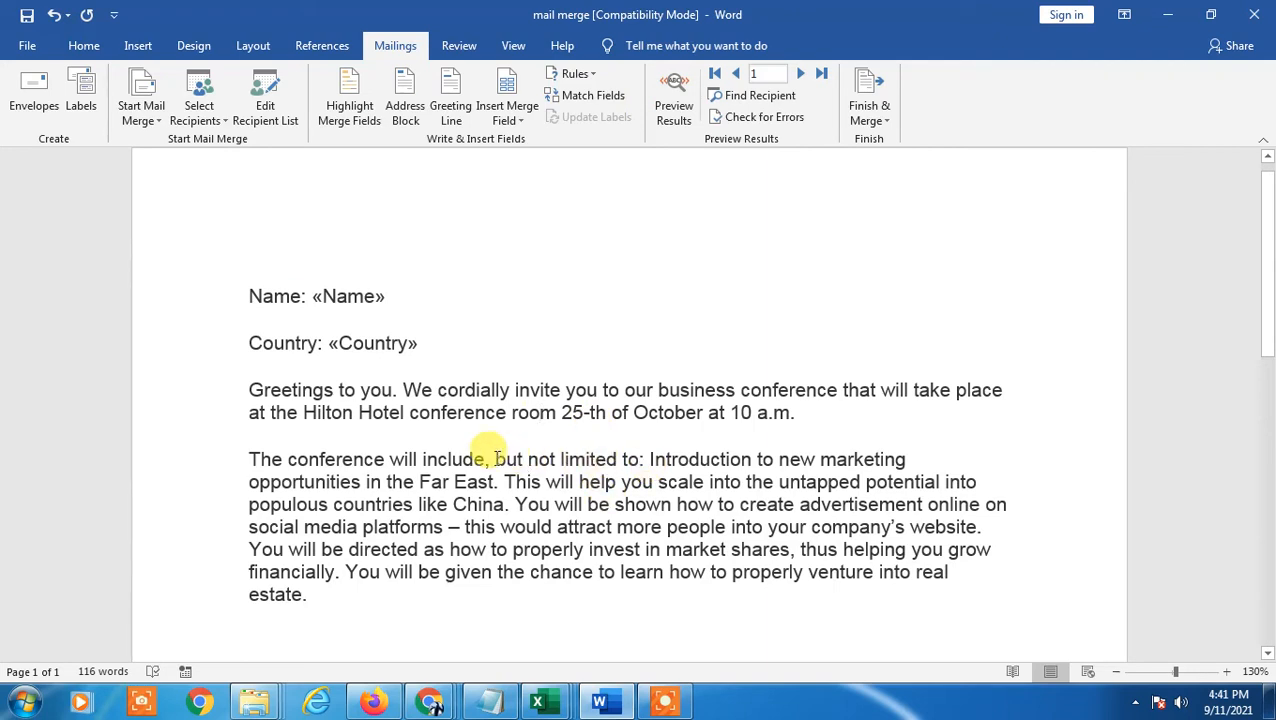
pyautogui.click(497, 459)
pyautogui.scroll(-1, 595, 475)
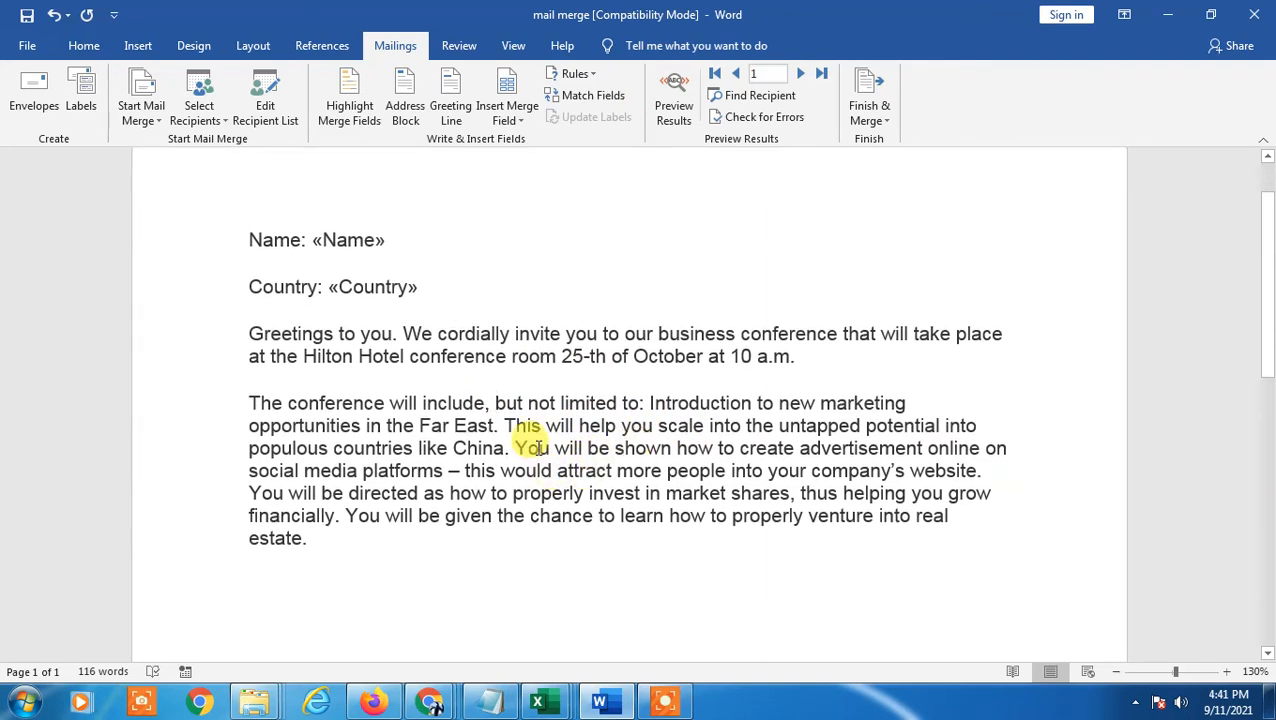
# Step: Insert another Country merge field in a new paragraph after the greeting paragraph that ends with "10 a.m."
pyautogui.click(808, 356)
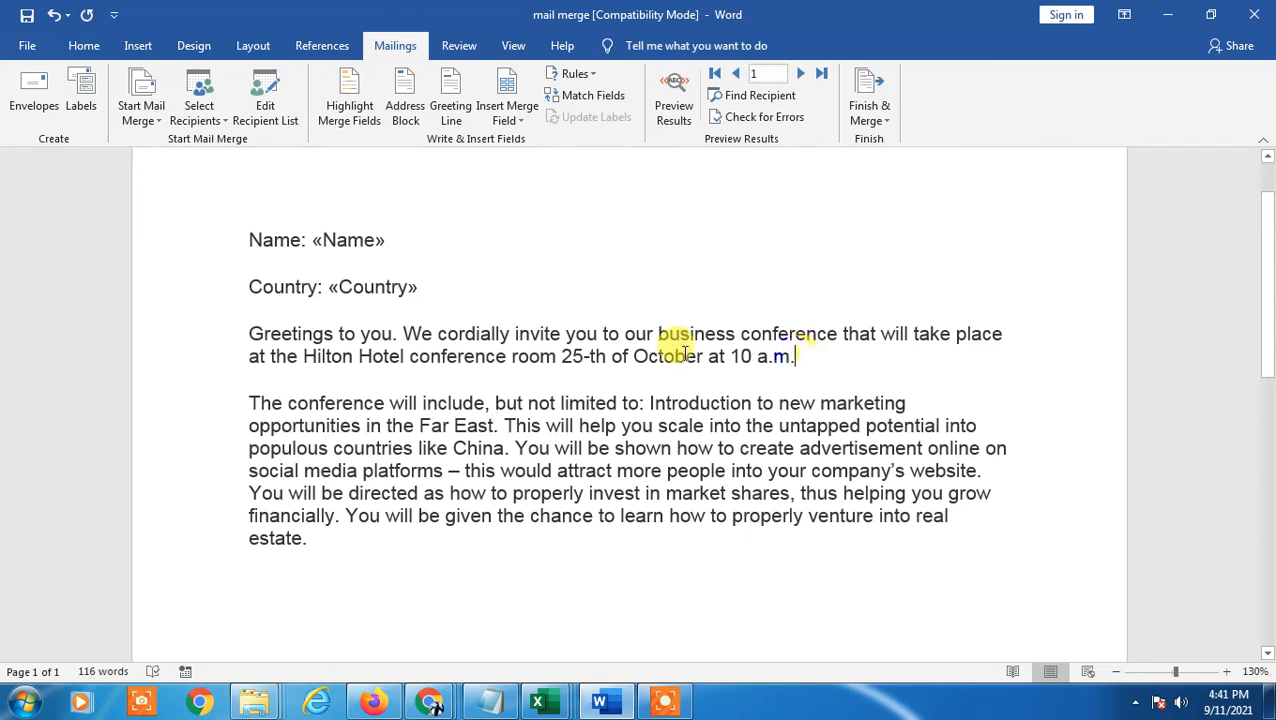
pyautogui.press('Return')
pyautogui.click(518, 114)
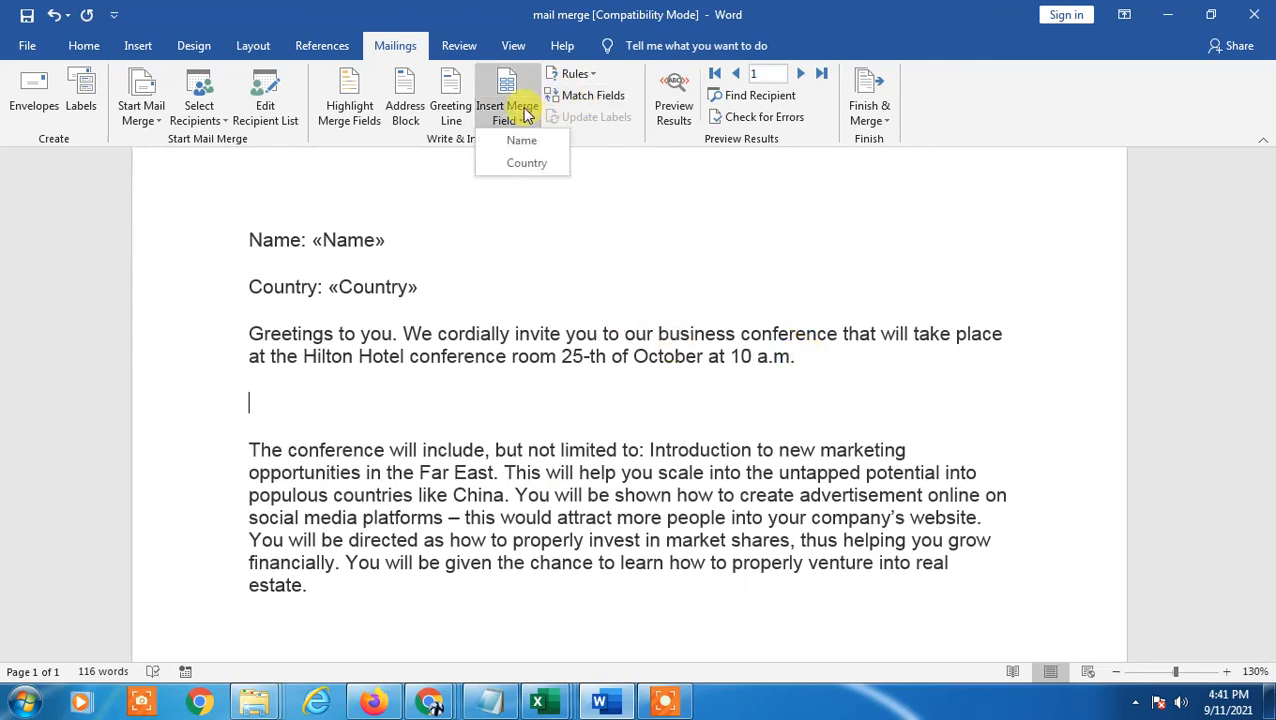
pyautogui.click(533, 163)
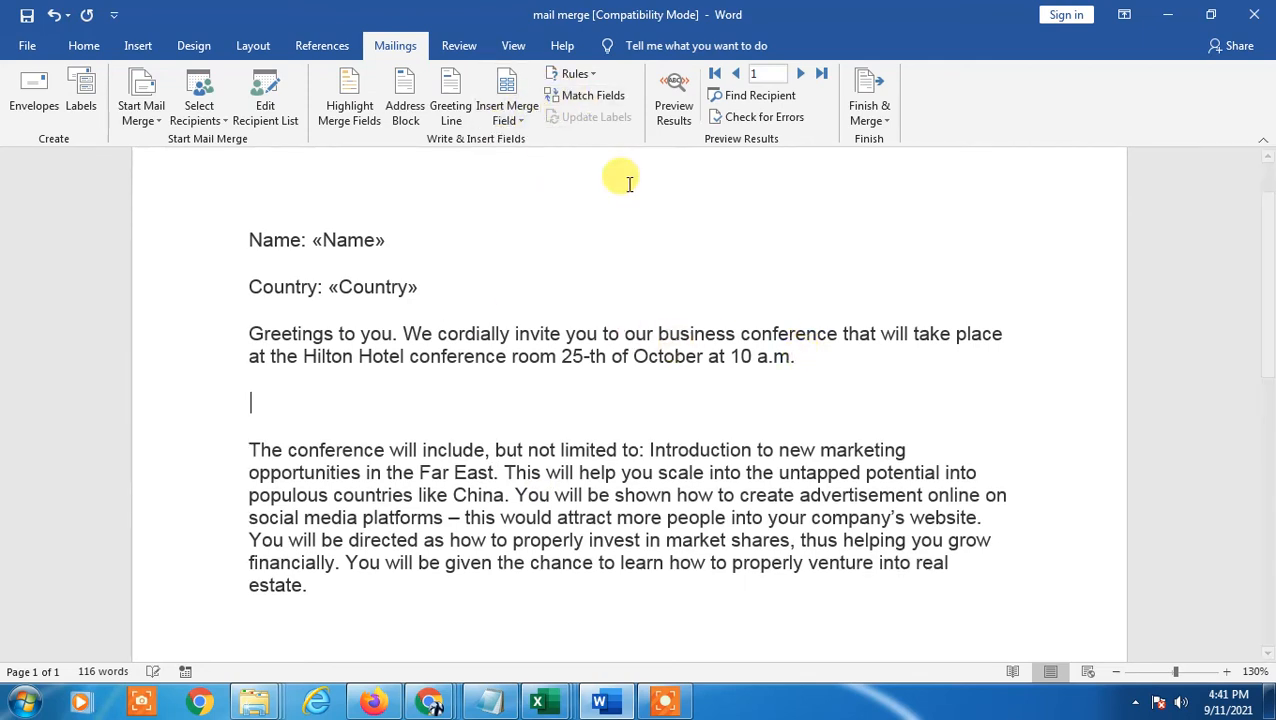
pyautogui.click(374, 287)
pyautogui.press('Up')
pyautogui.scroll(1, 490, 420)
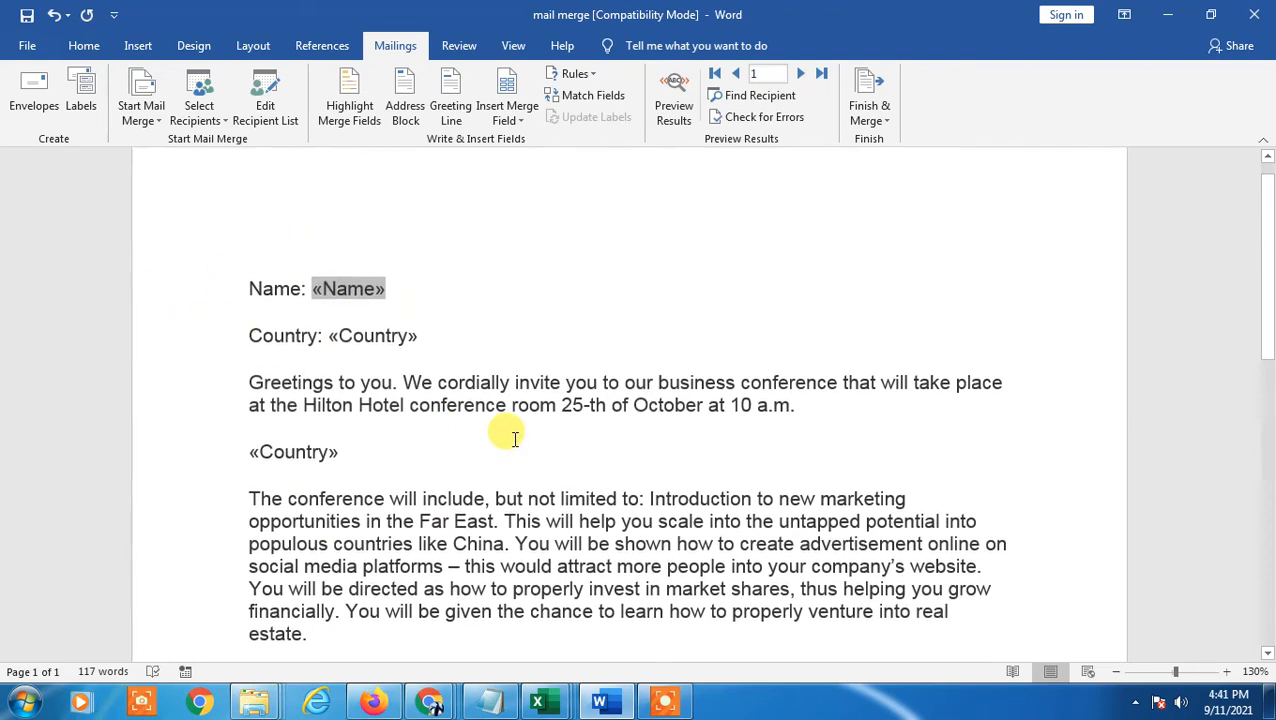
pyautogui.click(424, 284)
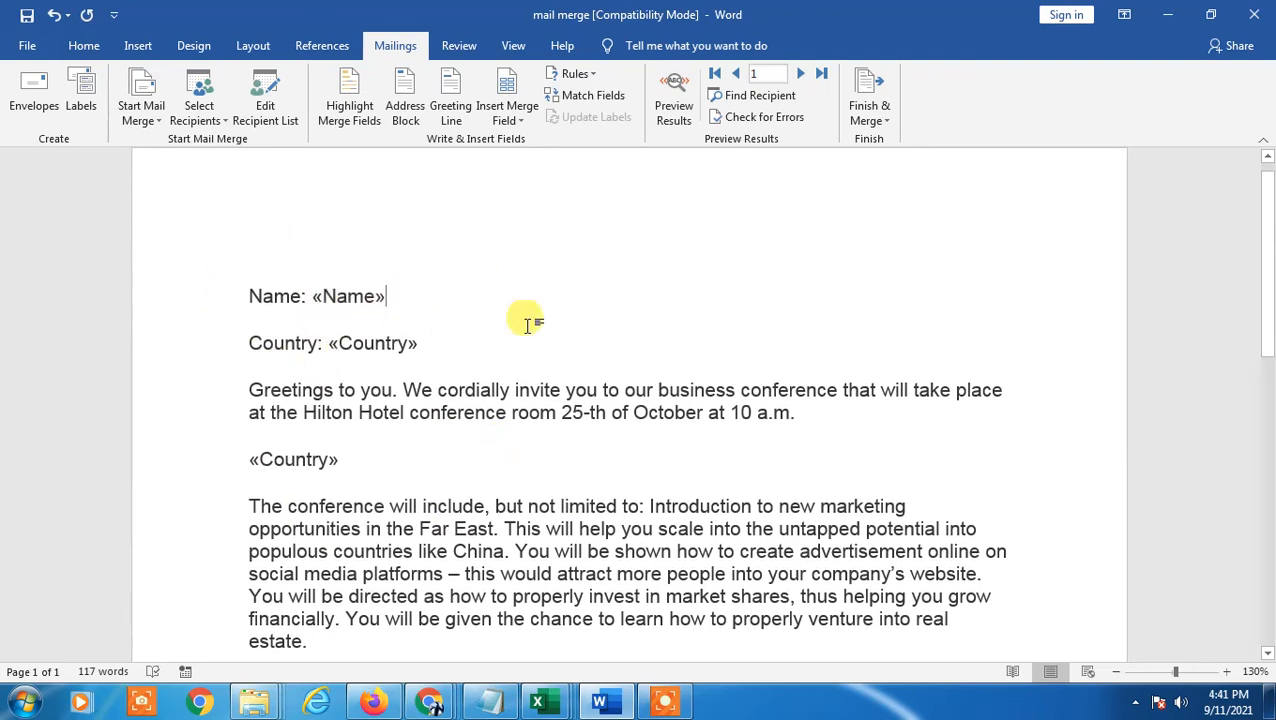
# Step: Turn on the merge results preview, page forward through the recipients to record 5 and back to record 1, and look over the letter
pyautogui.click(674, 105)
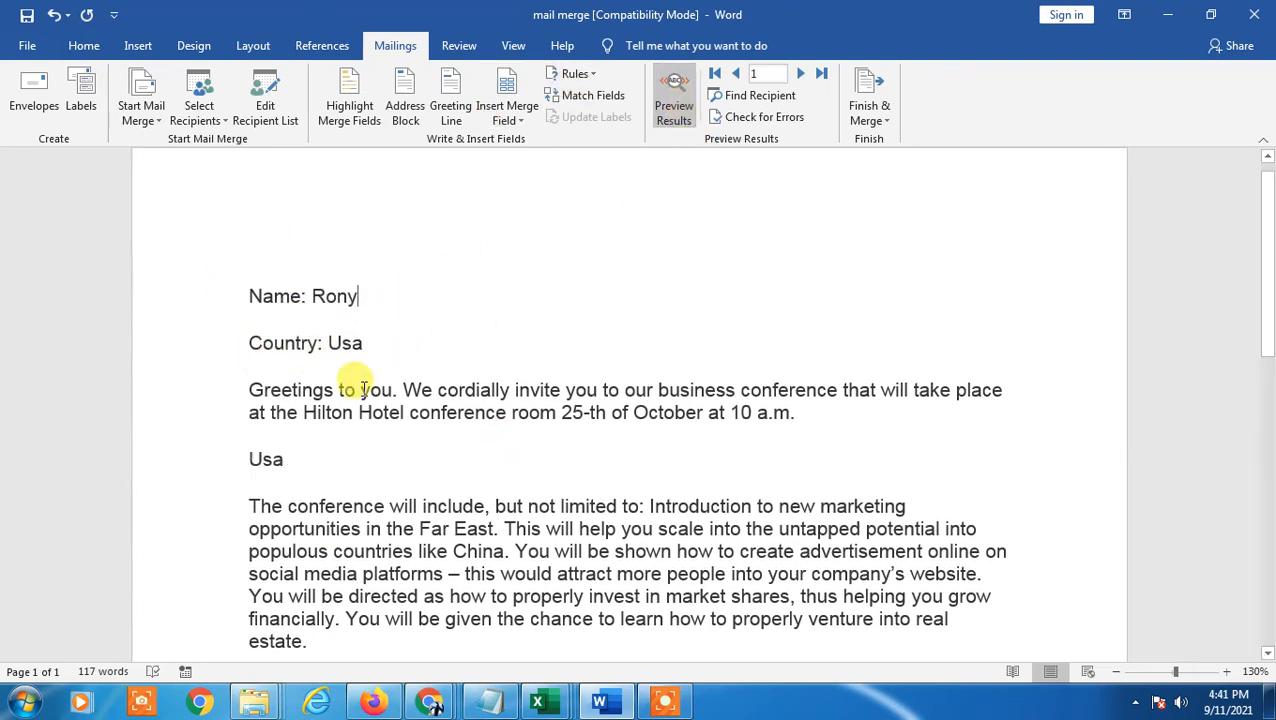
pyautogui.click(800, 74)
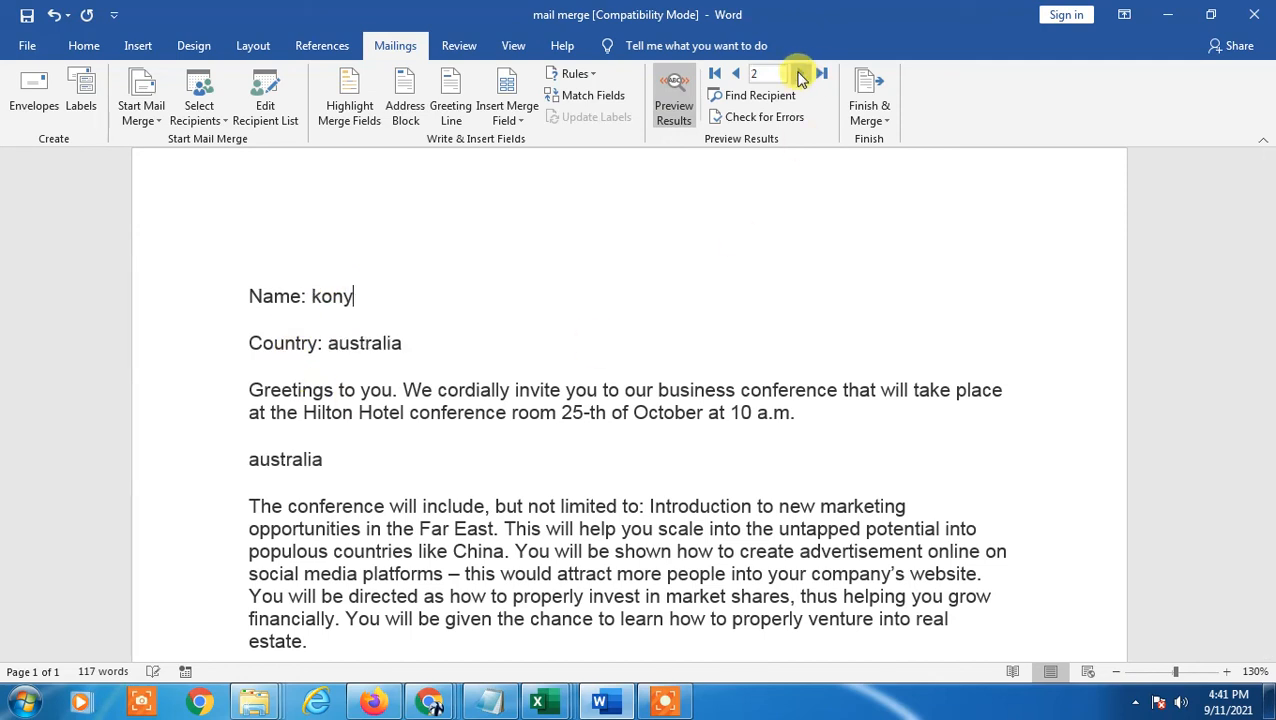
pyautogui.click(800, 75)
pyautogui.click(800, 75)
pyautogui.click(800, 75)
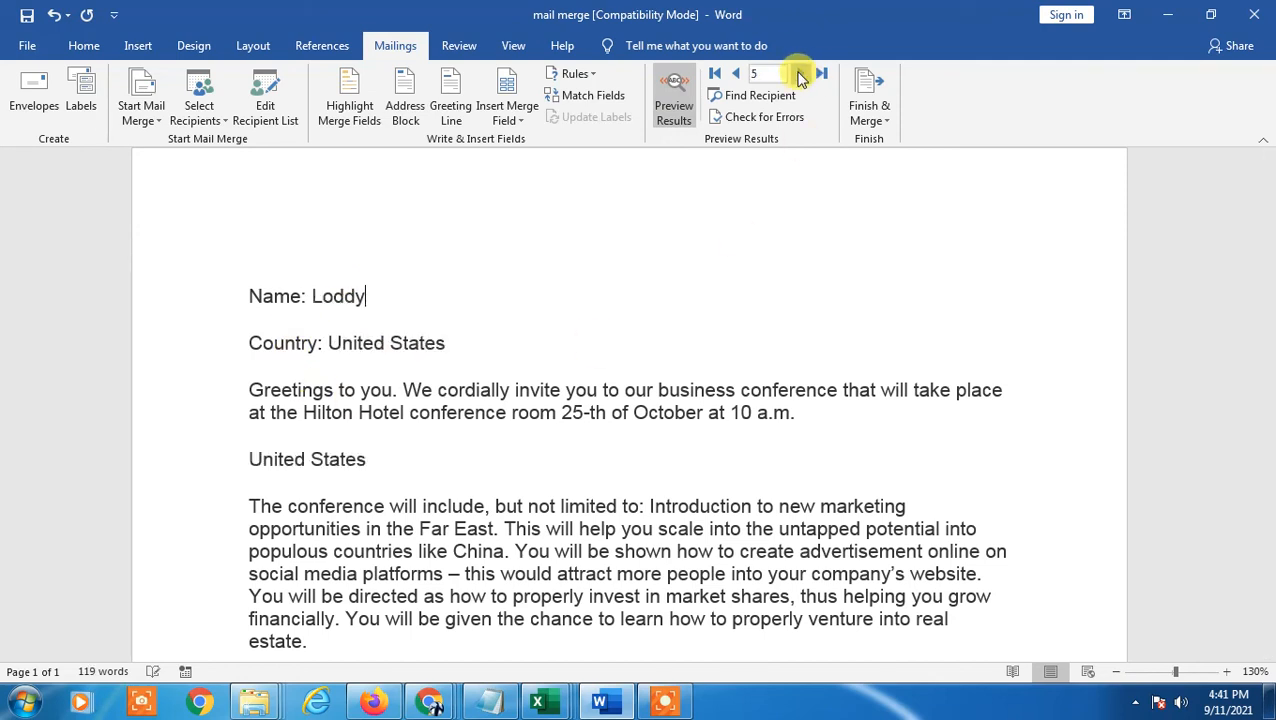
pyautogui.click(737, 74)
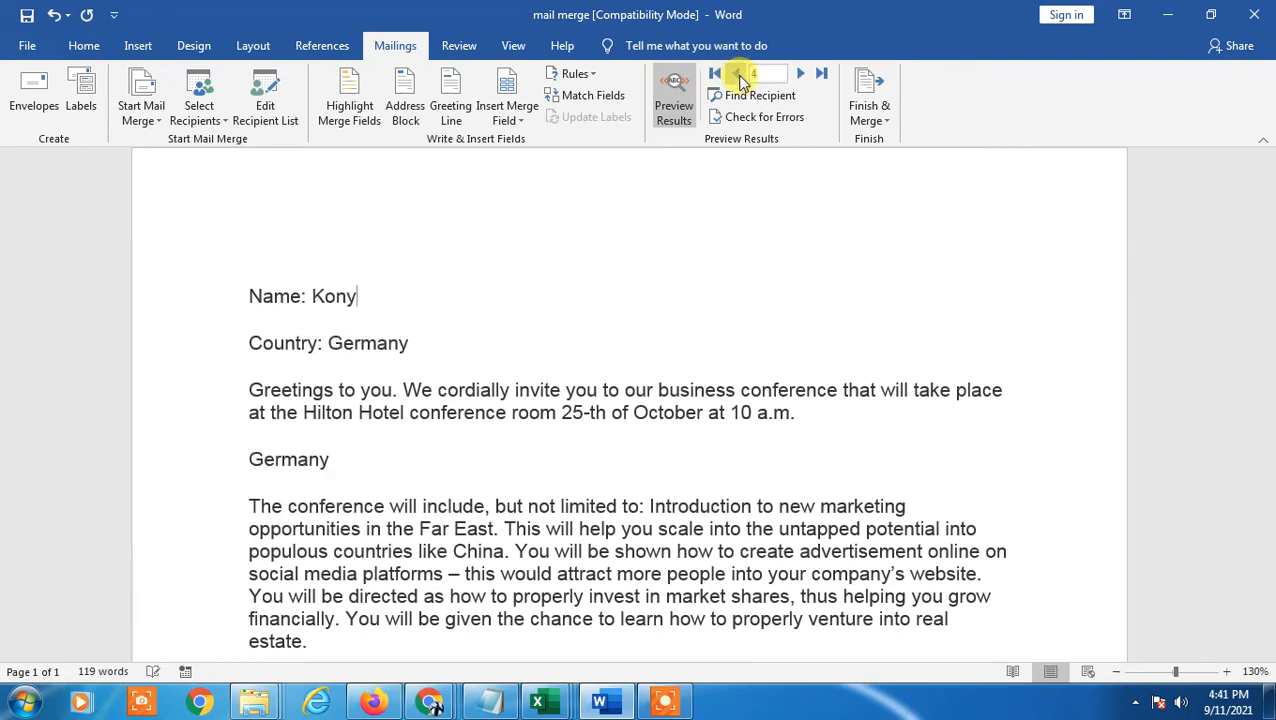
pyautogui.click(737, 74)
pyautogui.click(737, 74)
pyautogui.click(737, 74)
pyautogui.scroll(-10, 582, 321)
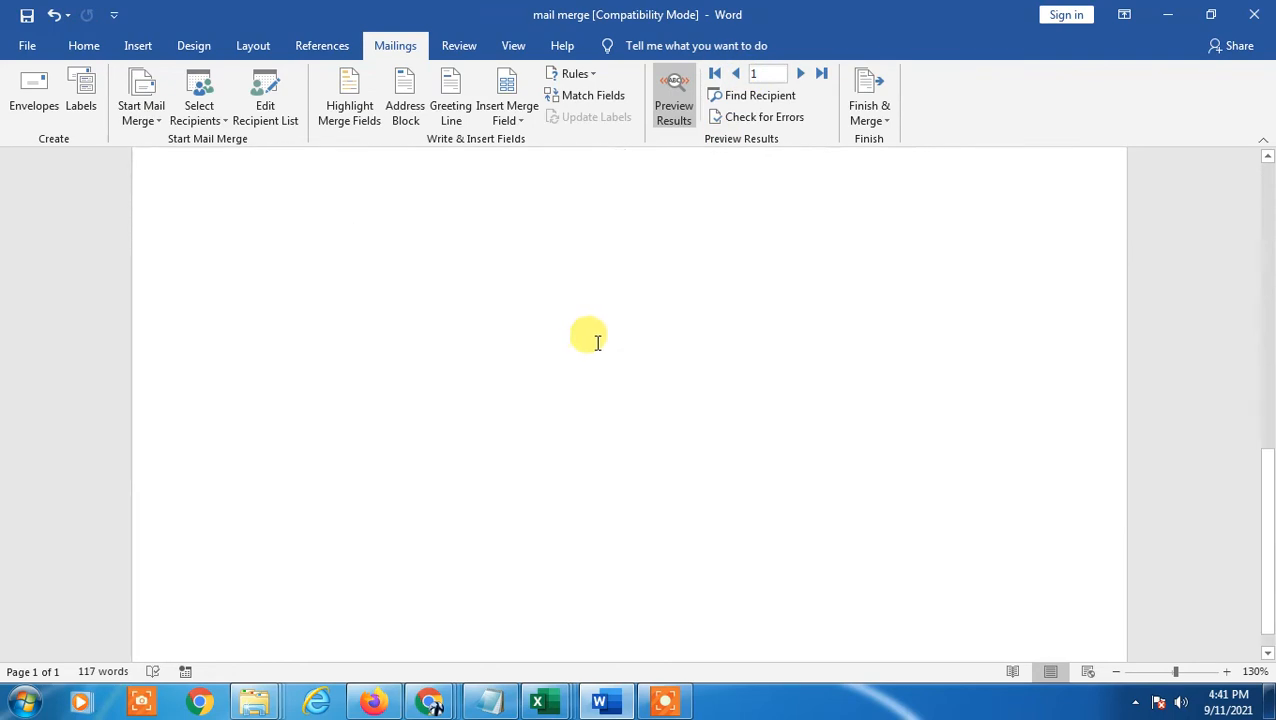
pyautogui.scroll(10, 592, 336)
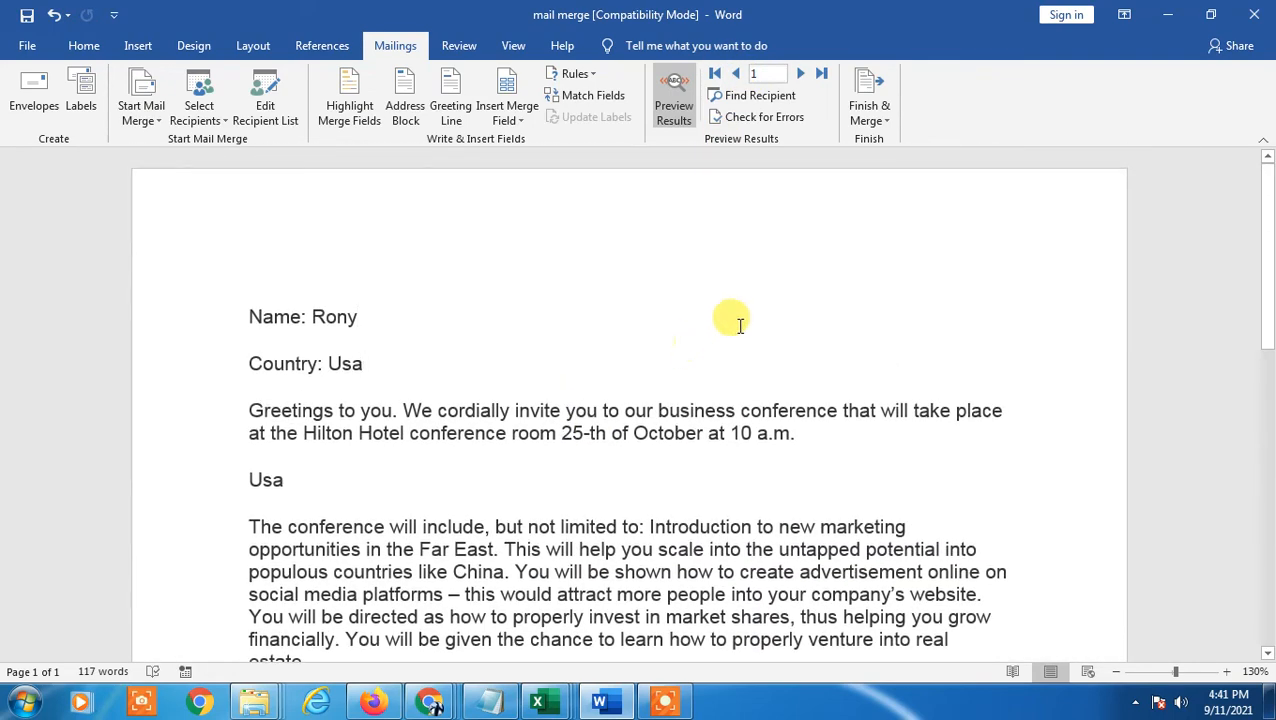
pyautogui.moveTo(1266, 300)
pyautogui.mouseDown()
pyautogui.moveTo(1266, 388)
pyautogui.moveTo(1266, 300)
pyautogui.mouseUp()
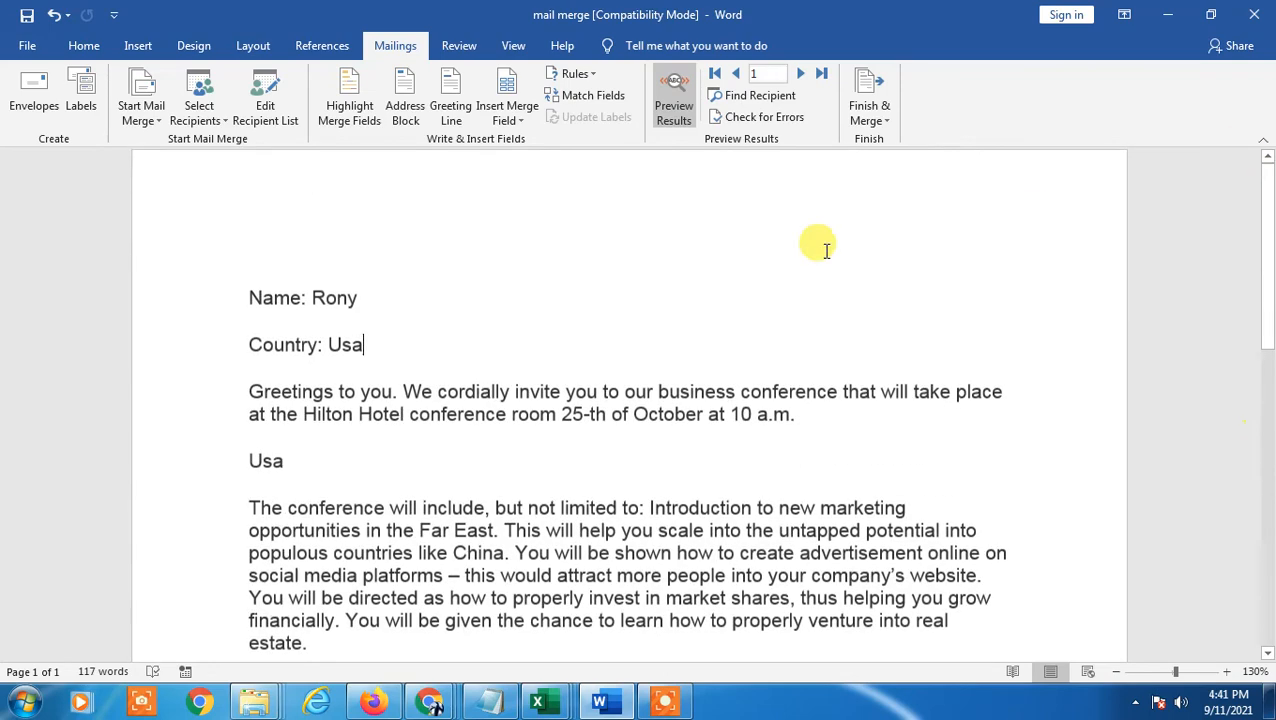
# Step: Merge the letter to the printer for records 2 to 3 only, bringing up the print settings
pyautogui.click(878, 125)
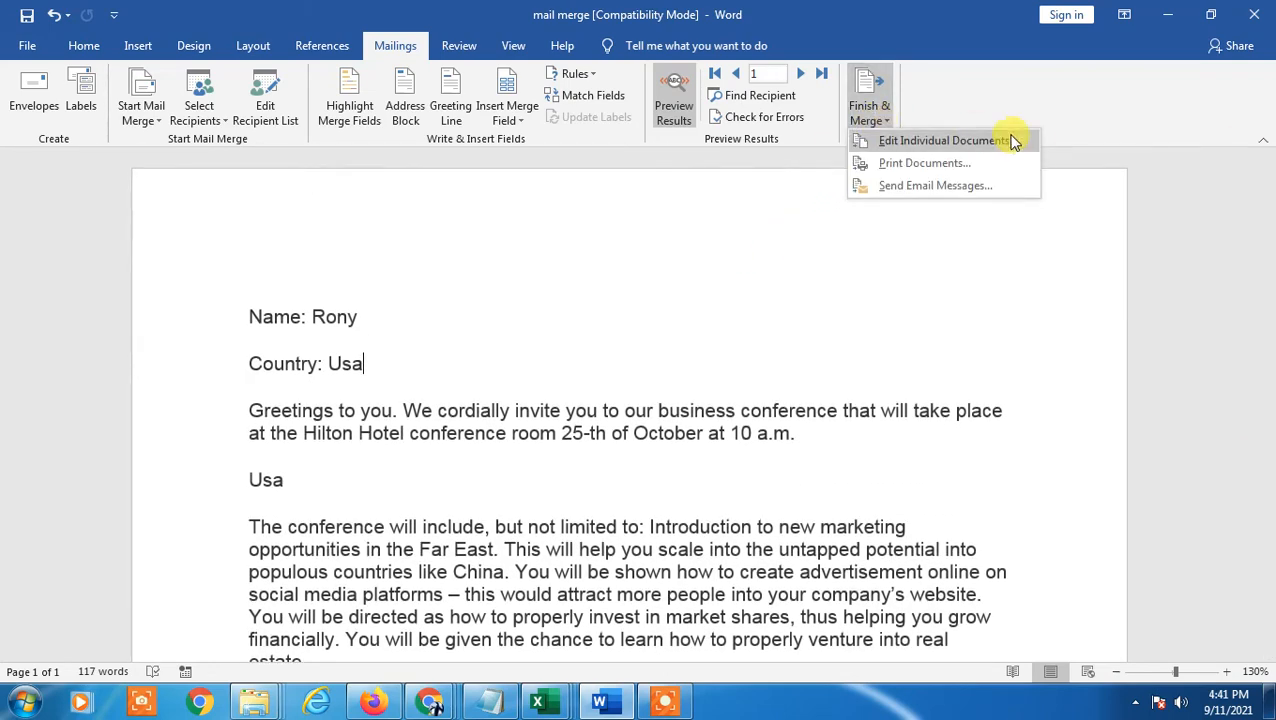
pyautogui.click(908, 166)
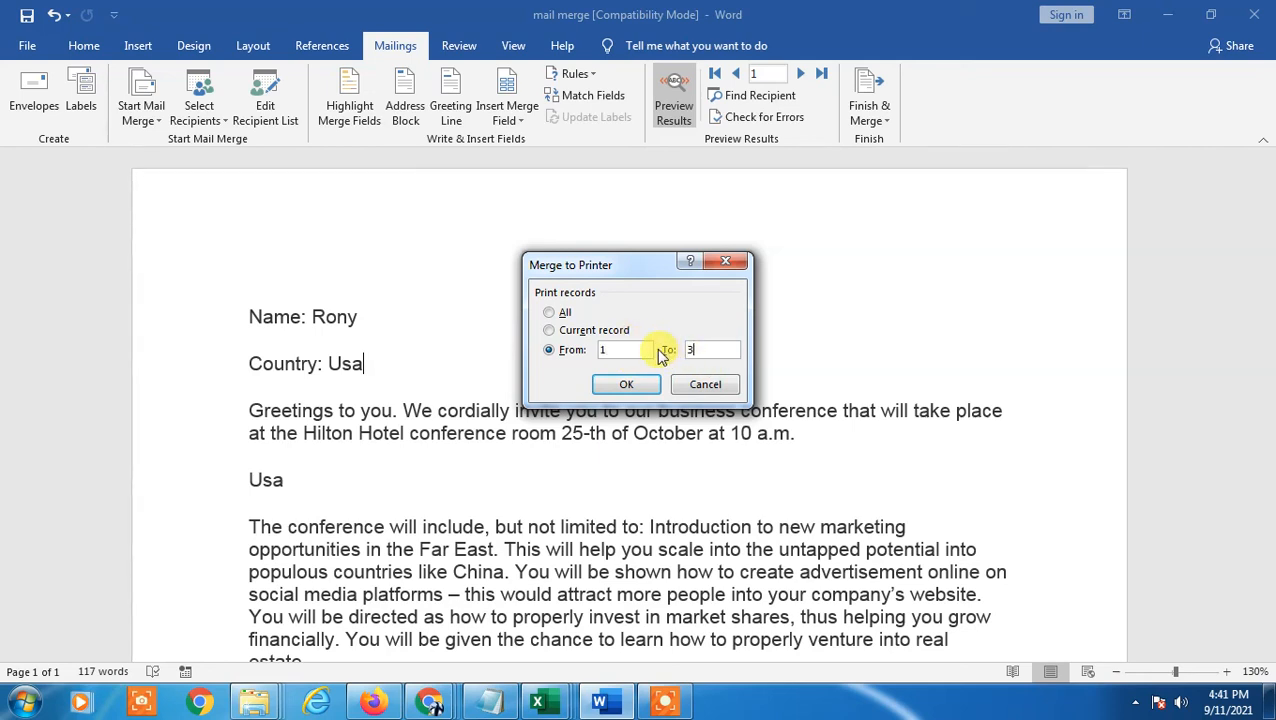
pyautogui.doubleClick(620, 349)
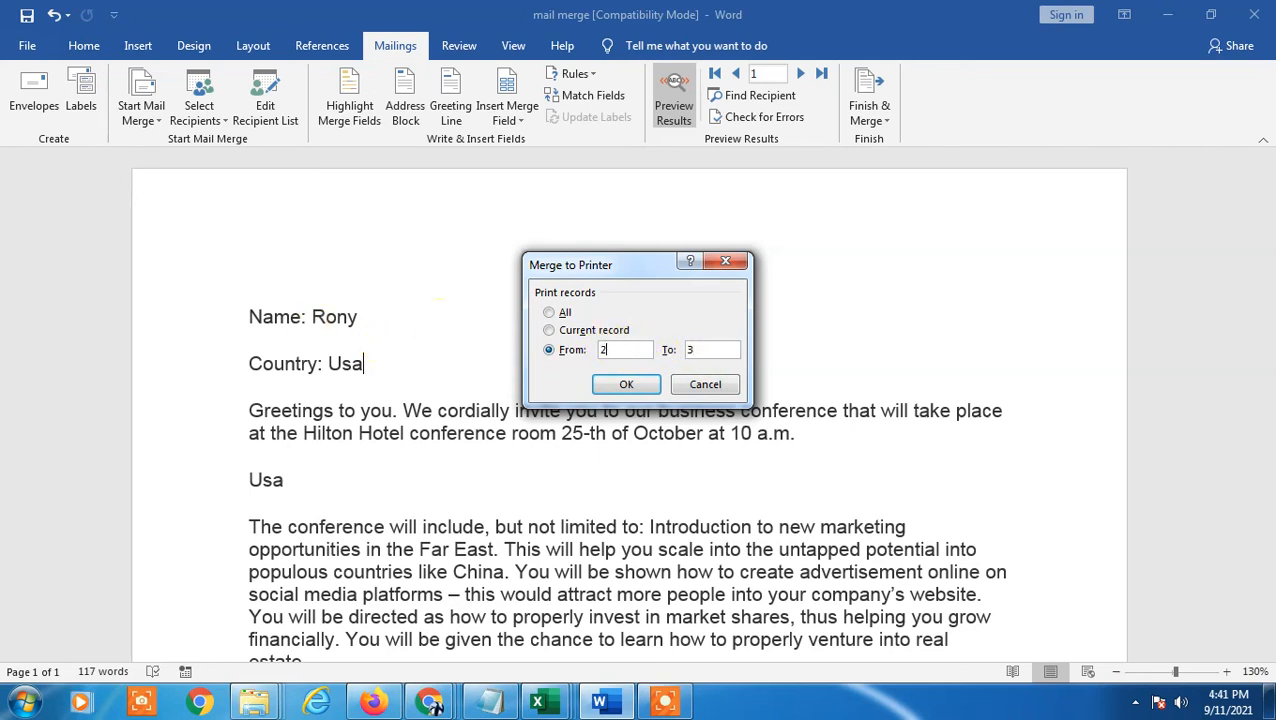
pyautogui.press('Return')
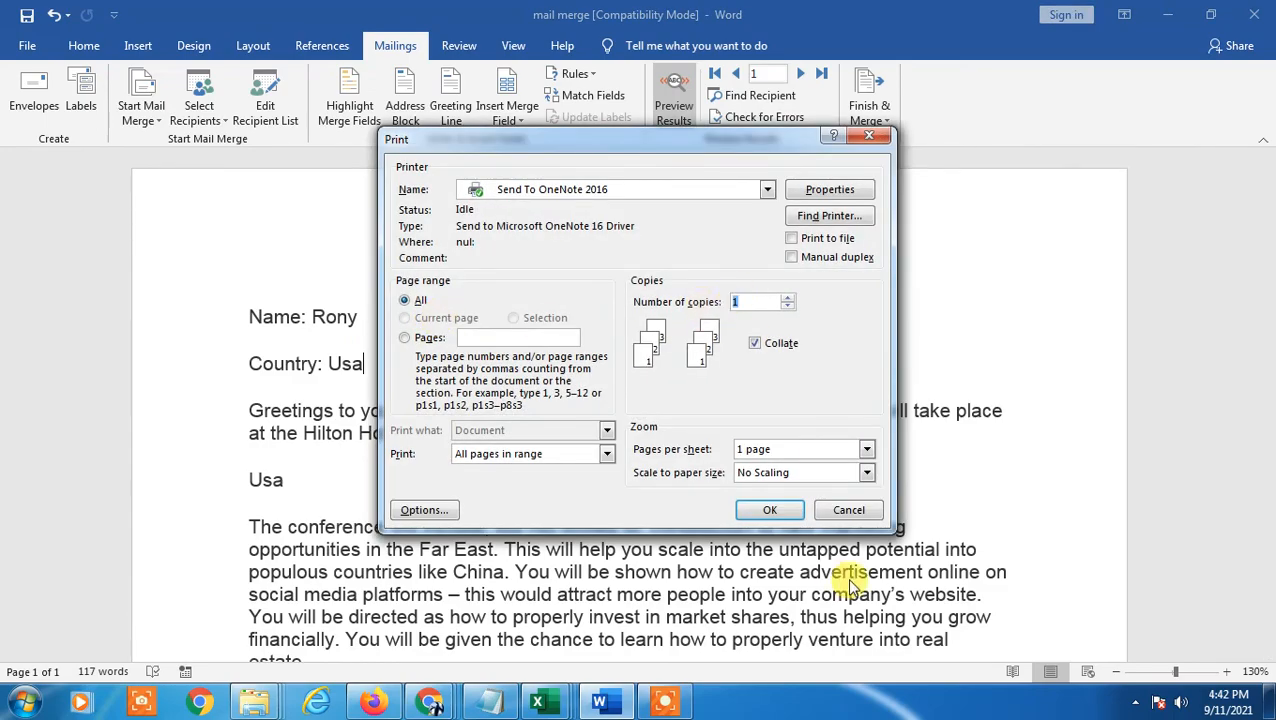